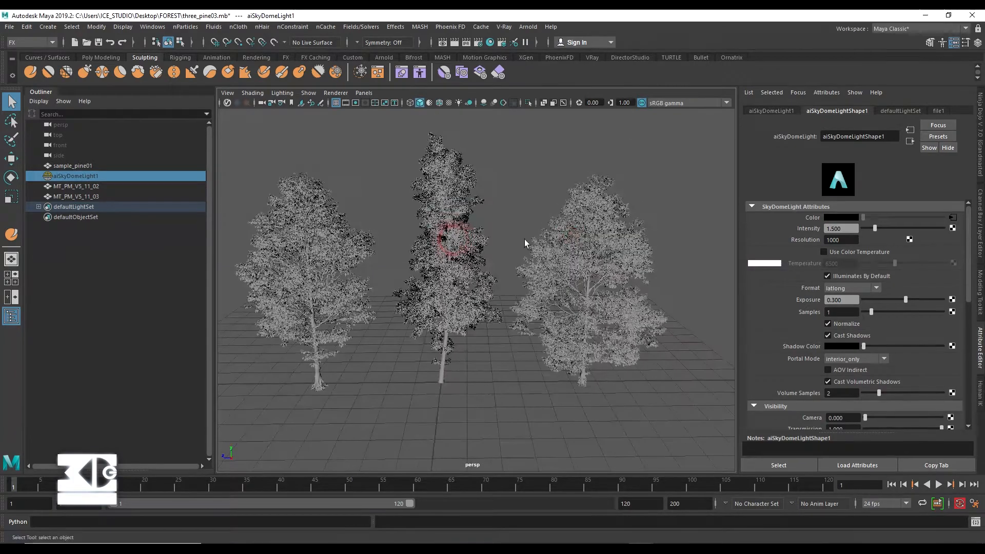
Step: Inspect the three tree models up close, examining the foliage and trunk of the middle pine
{"action": "left_click", "coordinate": [570, 236]}
{"action": "left_click", "coordinate": [304, 195]}
{"action": "left_click", "coordinate": [72, 165]}
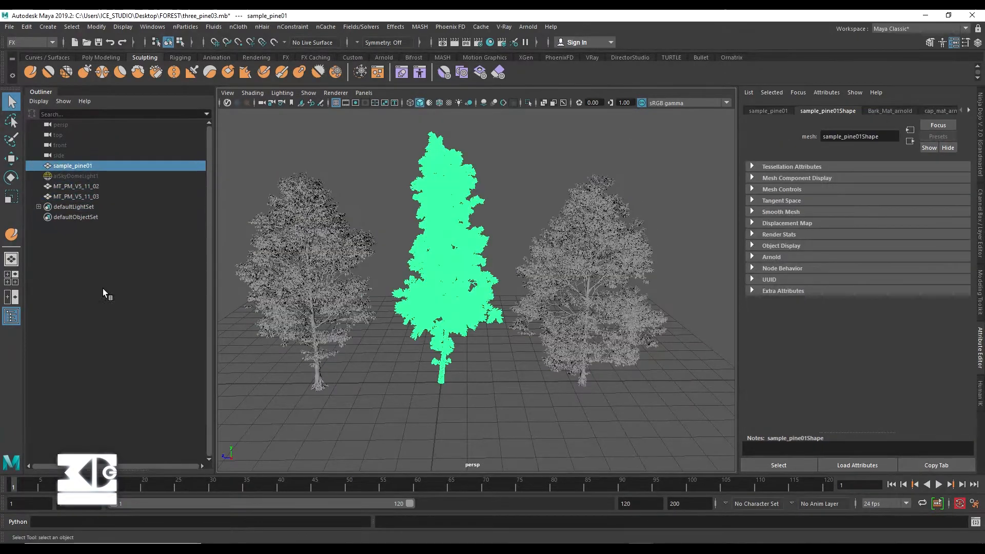
{"action": "right_click_drag", "start_coordinate": [502, 188], "coordinate": [688, 212], "text": "alt"}
{"action": "middle_click_drag", "start_coordinate": [688, 211], "coordinate": [724, 257], "text": "alt"}
{"action": "left_click", "coordinate": [587, 229]}
{"action": "middle_click_drag", "start_coordinate": [420, 354], "coordinate": [507, 269], "text": "alt"}
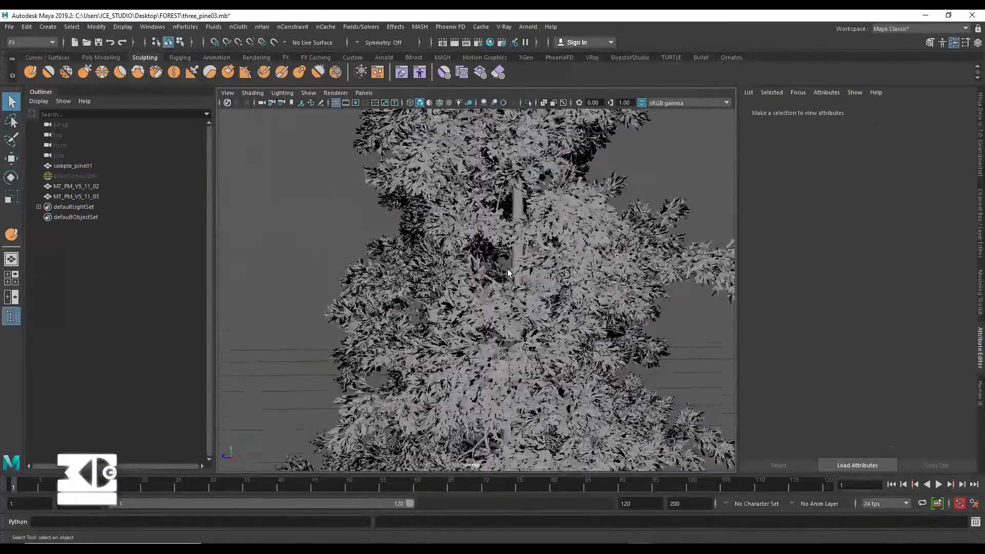
{"action": "right_click_drag", "start_coordinate": [507, 269], "coordinate": [400, 257], "text": "alt"}
{"action": "middle_click_drag", "start_coordinate": [400, 257], "coordinate": [513, 257], "text": "alt"}
{"action": "right_click_drag", "start_coordinate": [513, 257], "coordinate": [529, 323], "text": "alt"}
{"action": "middle_click_drag", "start_coordinate": [529, 324], "coordinate": [456, 294], "text": "alt"}
{"action": "right_click_drag", "start_coordinate": [456, 295], "coordinate": [380, 274], "text": "alt"}
Step: Unhide the sky dome light and add a polygon plane scaled up as the ground beneath the three trees
{"action": "left_click", "coordinate": [77, 176]}
{"action": "key", "text": "h"}
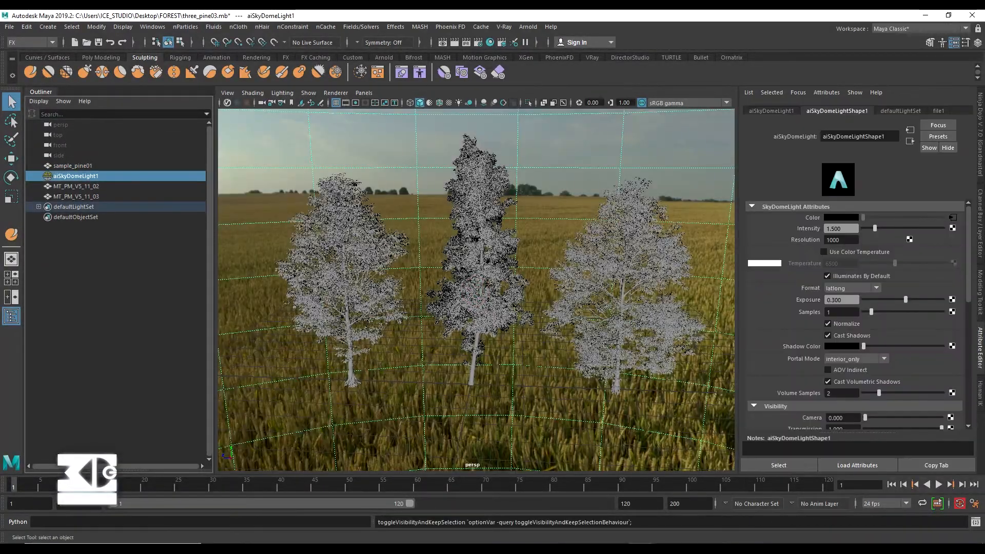
{"action": "left_click", "coordinate": [106, 59]}
{"action": "left_click", "coordinate": [120, 73]}
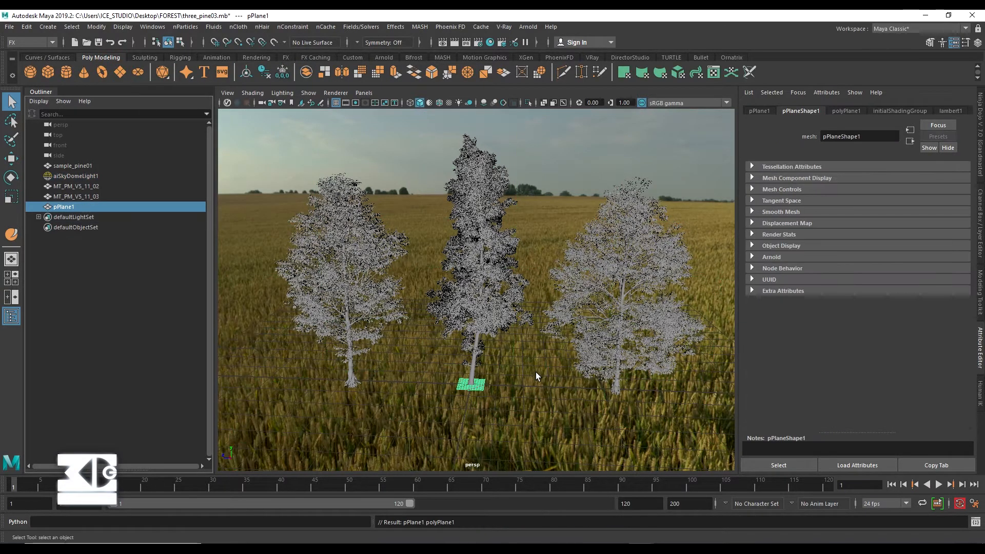
{"action": "key", "text": "r"}
{"action": "left_click_drag", "start_coordinate": [471, 385], "coordinate": [963, 298]}
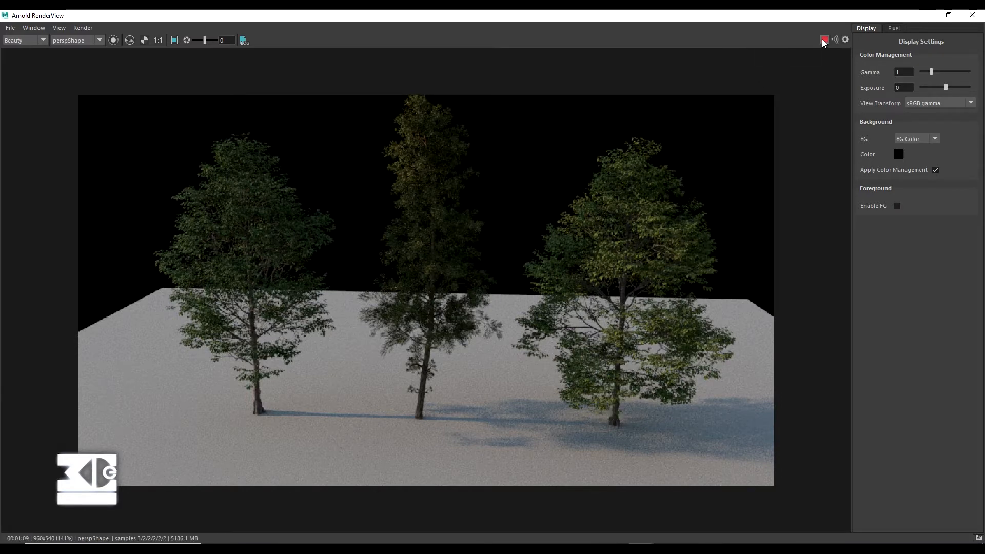
Step: Close the Arnold render view and open the options for exporting the MT_PM_V5_11_03 tree to ASS
{"action": "left_click", "coordinate": [972, 15]}
{"action": "left_click", "coordinate": [76, 197]}
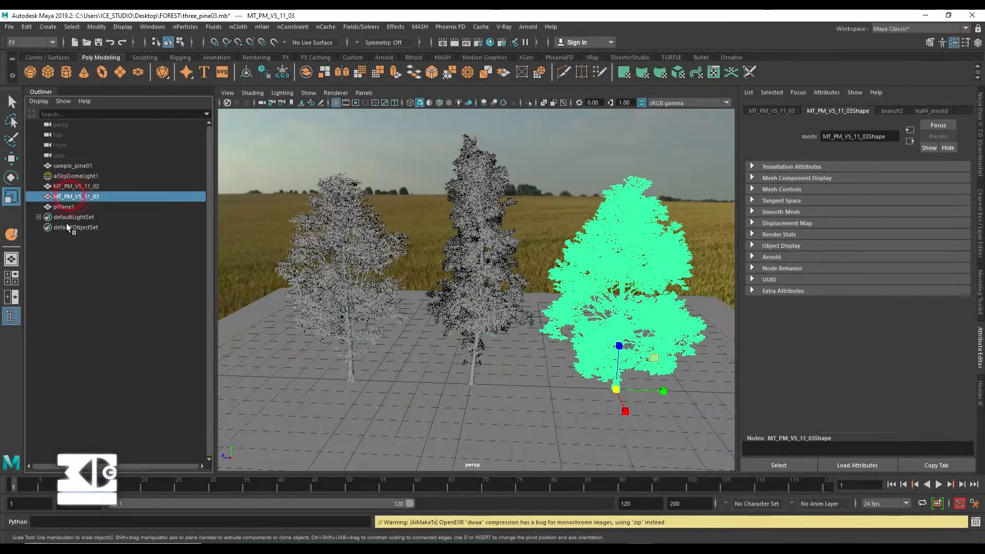
{"action": "left_click", "coordinate": [528, 27]}
{"action": "mouse_move", "coordinate": [547, 69]}
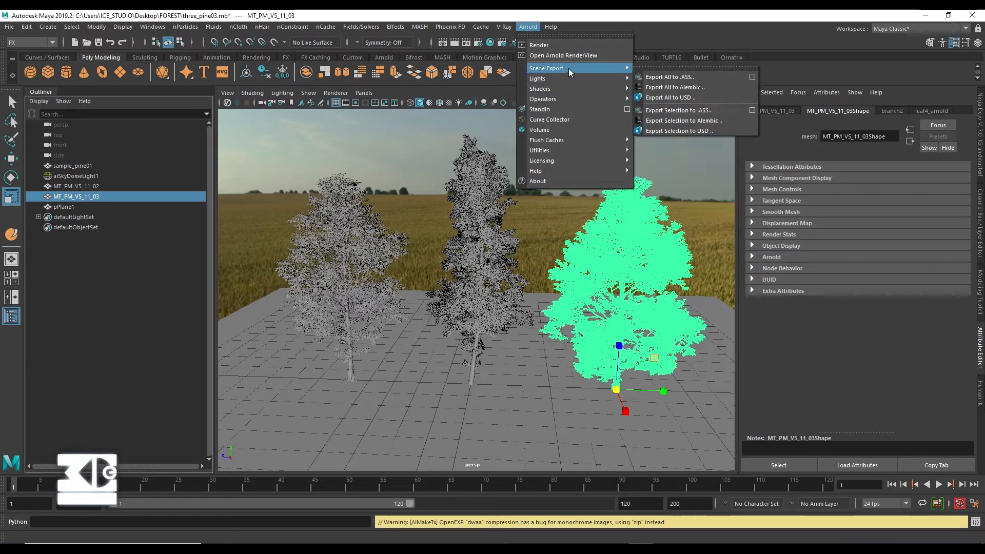
{"action": "left_click", "coordinate": [752, 110]}
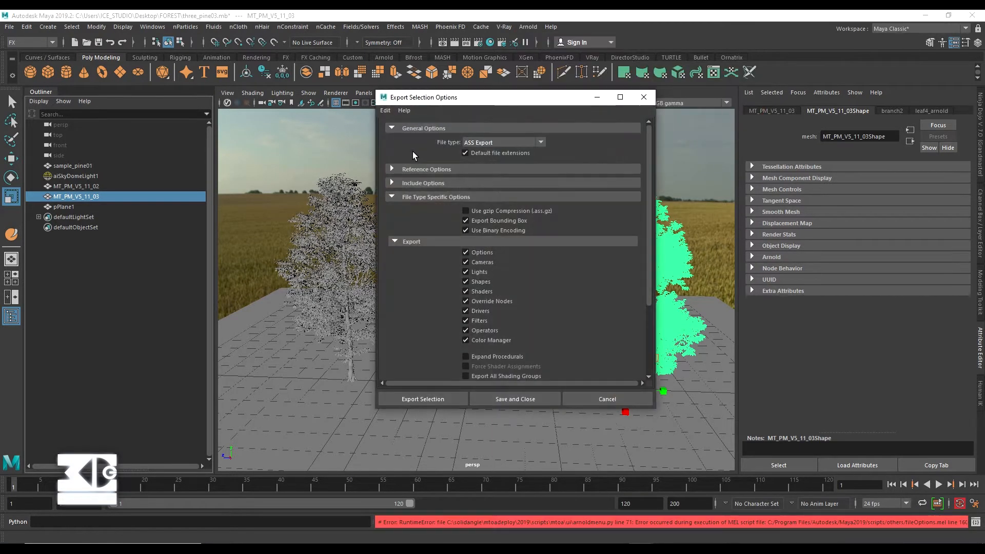
Step: Try to export the selected tree with the ASS Export file type into the FOREST folder
{"action": "left_click", "coordinate": [507, 144]}
{"action": "left_click", "coordinate": [494, 246]}
{"action": "scroll", "coordinate": [559, 173], "scroll_direction": "down", "scroll_amount": 4}
{"action": "scroll", "coordinate": [441, 294], "scroll_direction": "up", "scroll_amount": 4}
{"action": "left_click", "coordinate": [424, 399]}
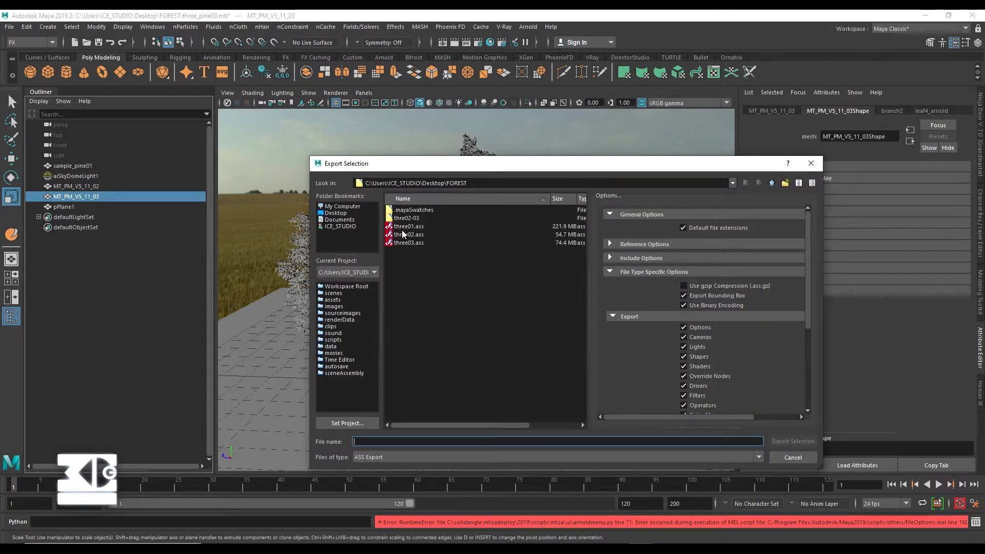
{"action": "left_click", "coordinate": [404, 234]}
{"action": "left_click", "coordinate": [811, 163]}
Step: Open the forest.mb scene in place of the tree scene
{"action": "left_click", "coordinate": [386, 341]}
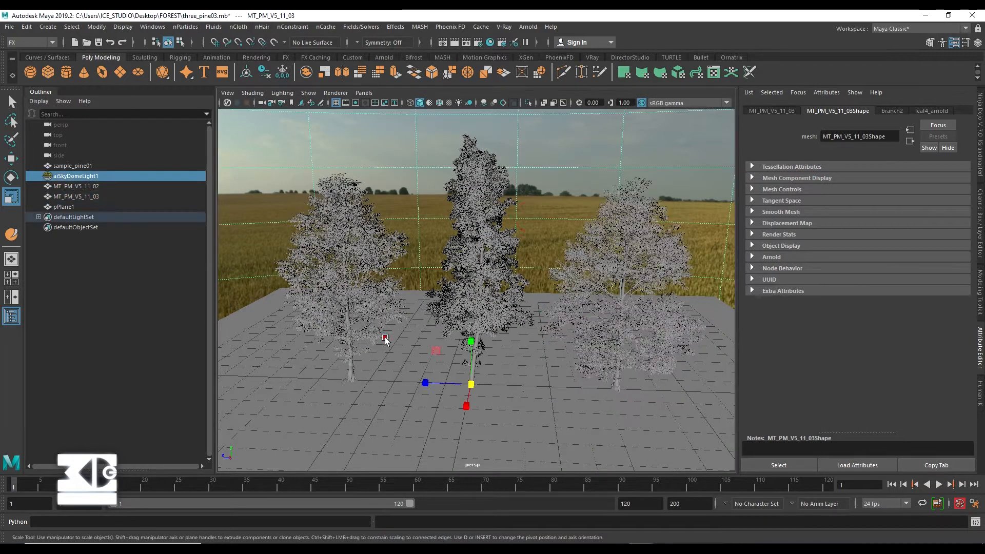
{"action": "left_click", "coordinate": [364, 308]}
{"action": "left_click", "coordinate": [9, 26]}
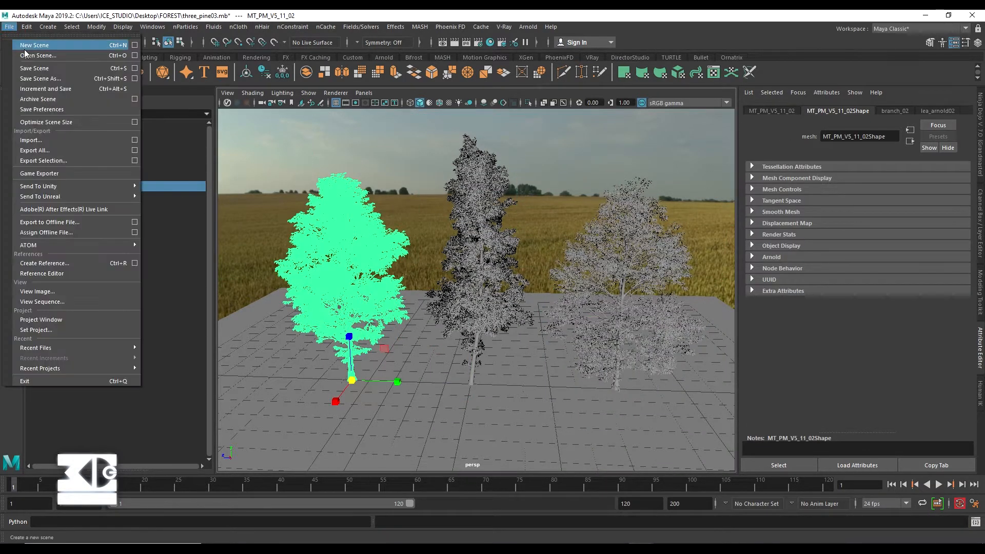
{"action": "left_click", "coordinate": [26, 55]}
{"action": "double_click", "coordinate": [410, 220]}
{"action": "left_click", "coordinate": [493, 280]}
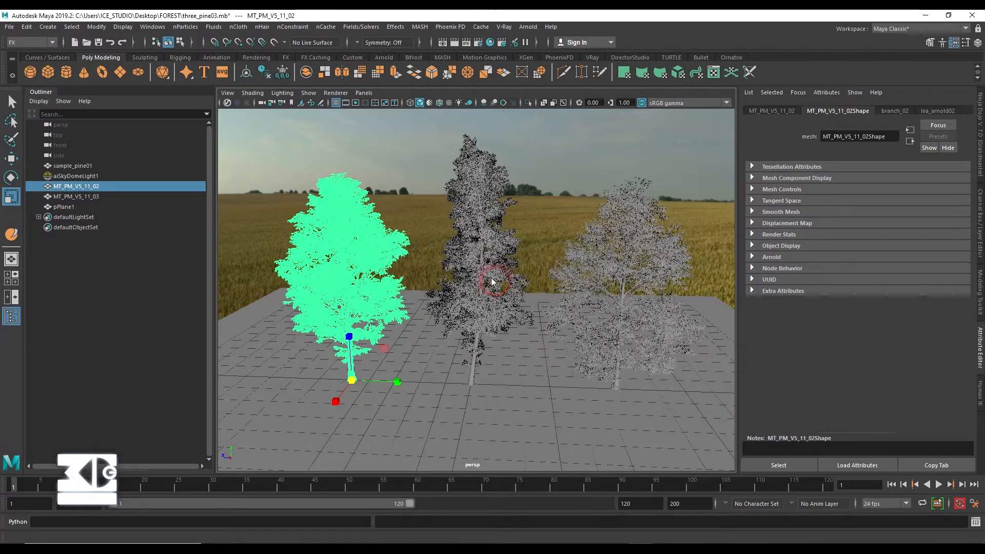
Step: Create a new camera in the terrain scene
{"action": "left_click", "coordinate": [364, 93]}
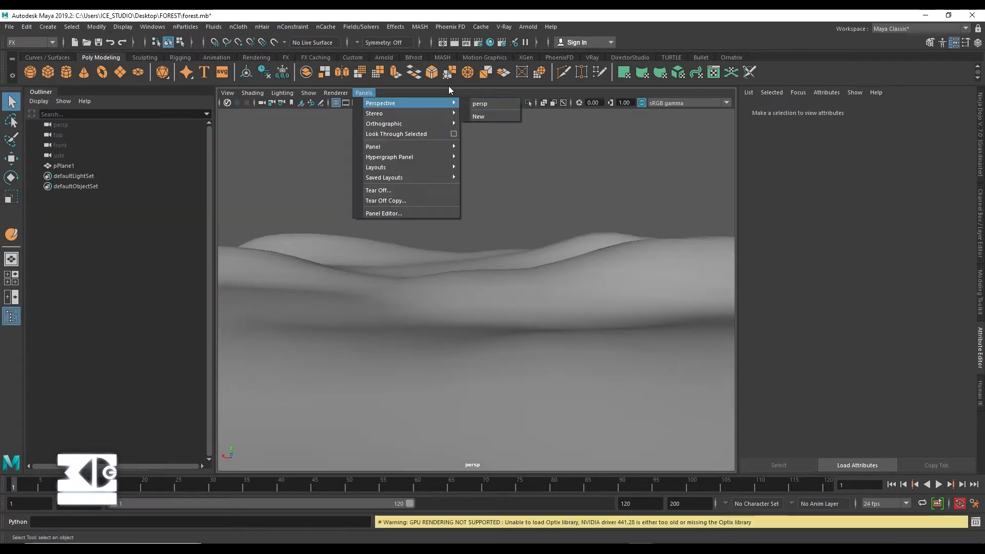
{"action": "left_click", "coordinate": [169, 22]}
{"action": "left_click", "coordinate": [141, 25]}
{"action": "mouse_move", "coordinate": [48, 27]}
{"action": "mouse_move", "coordinate": [123, 93]}
{"action": "left_click", "coordinate": [241, 99]}
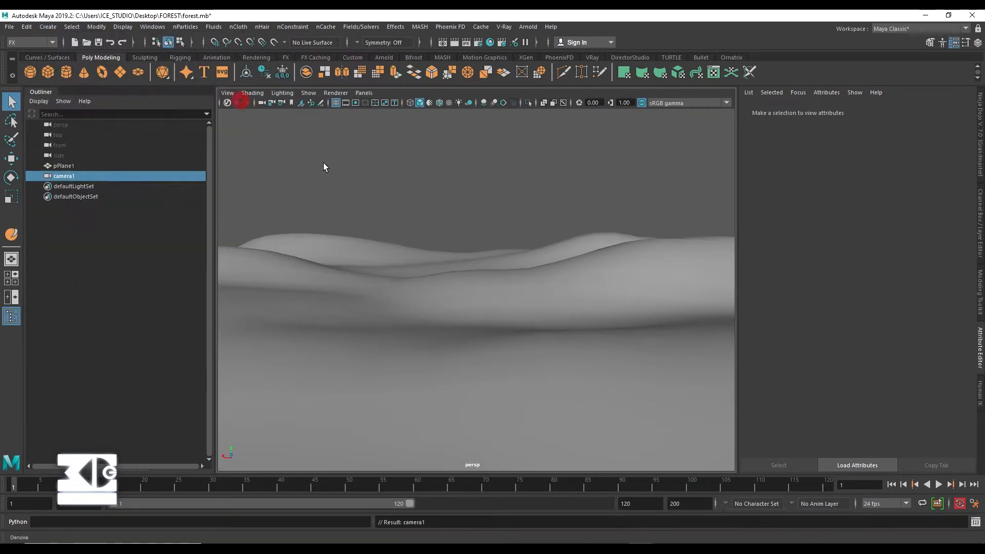
Step: Raise the new camera above the terrain and scale it up uniformly to about 206
{"action": "key", "text": "w"}
{"action": "left_click_drag", "start_coordinate": [472, 218], "coordinate": [473, 196]}
{"action": "key", "text": "r"}
{"action": "left_click_drag", "start_coordinate": [473, 246], "coordinate": [550, 245]}
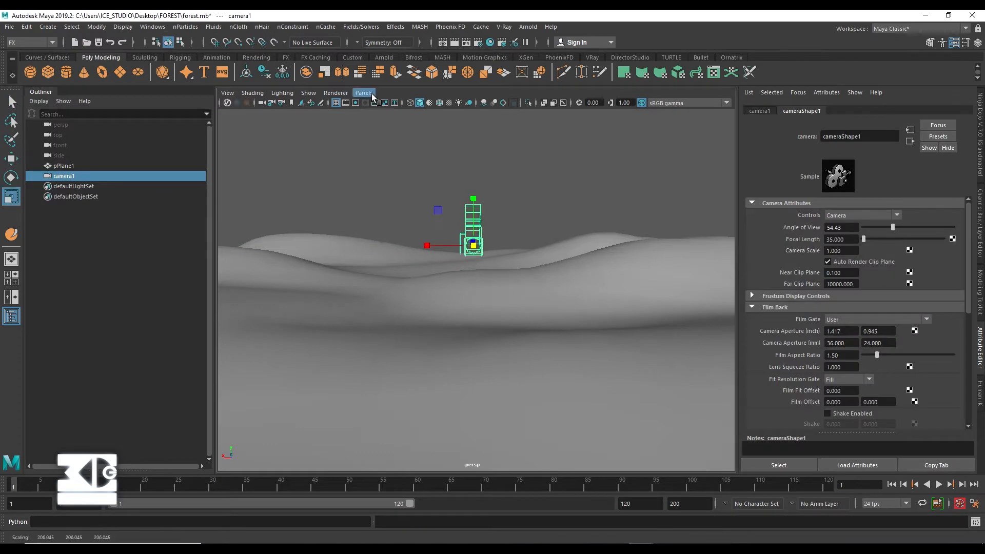
Step: Move camera1 to the near edge of the terrain and rotate it to look across the hills
{"action": "key", "text": "w"}
{"action": "left_click_drag", "start_coordinate": [478, 268], "coordinate": [519, 280], "text": "alt"}
{"action": "left_click_drag", "start_coordinate": [362, 200], "coordinate": [626, 404]}
{"action": "scroll", "coordinate": [627, 404], "scroll_direction": "down", "scroll_amount": 6}
{"action": "key", "text": "e"}
{"action": "left_click_drag", "start_coordinate": [575, 358], "coordinate": [500, 294]}
{"action": "key", "text": "w"}
{"action": "scroll", "coordinate": [538, 304], "scroll_direction": "up", "scroll_amount": 5}
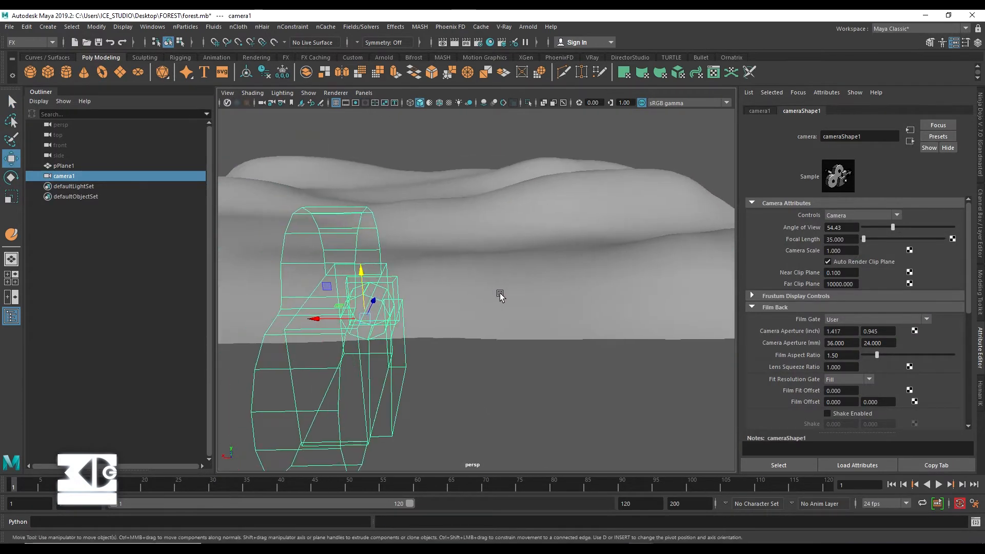
Step: Check the framing through camera1 and shift the camera sideways along the terrain in the perspective view
{"action": "left_click", "coordinate": [364, 93]}
{"action": "left_click", "coordinate": [385, 139]}
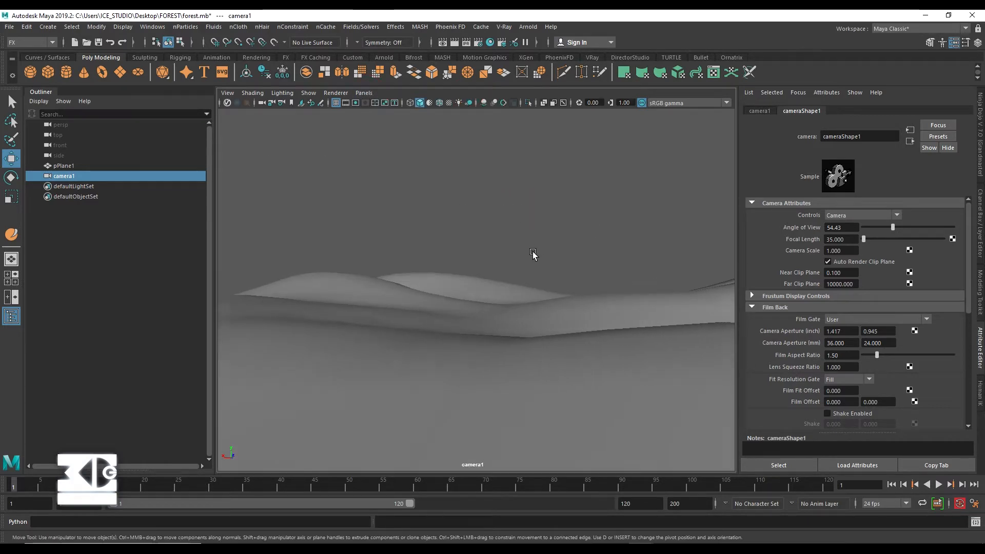
{"action": "left_click", "coordinate": [364, 92]}
{"action": "left_click", "coordinate": [514, 106]}
{"action": "left_click", "coordinate": [409, 235]}
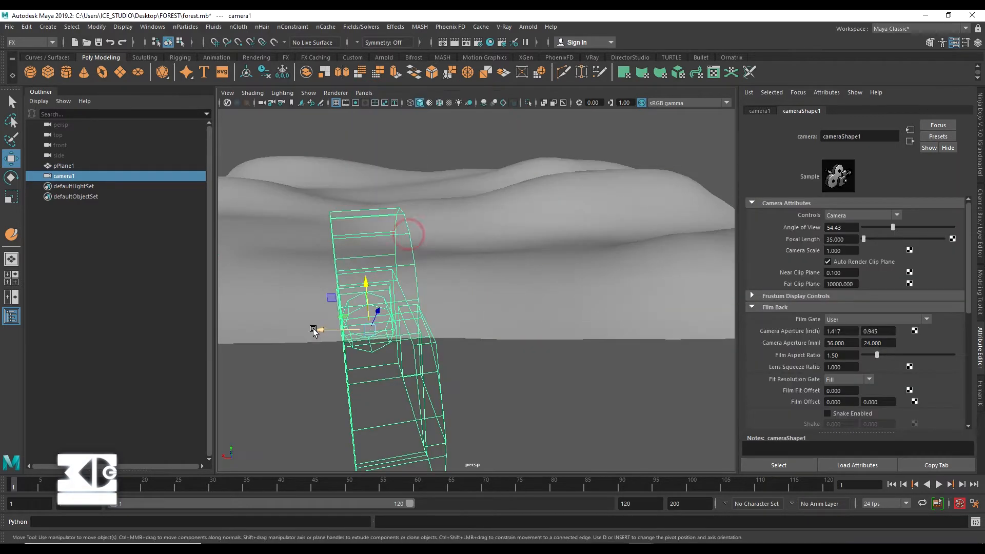
{"action": "left_click_drag", "start_coordinate": [313, 330], "coordinate": [496, 328]}
Step: Look through camera1, set its focal length to 20, and turn on the resolution gate
{"action": "left_click", "coordinate": [364, 92]}
{"action": "left_click", "coordinate": [386, 138]}
{"action": "left_click_drag", "start_coordinate": [849, 238], "coordinate": [724, 243]}
{"action": "type", "text": "2"}
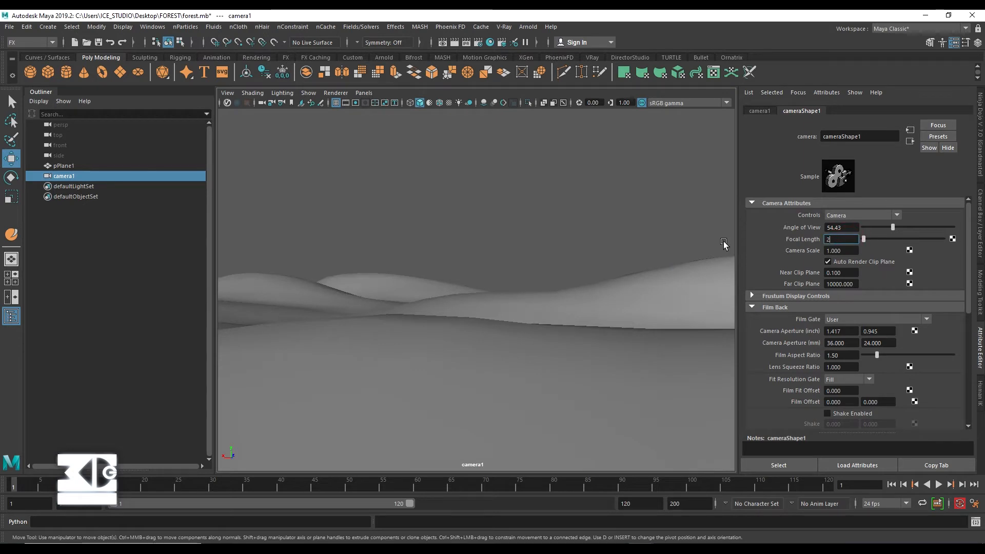
{"action": "type", "text": "0"}
{"action": "key", "text": "Return"}
{"action": "left_click", "coordinate": [356, 103]}
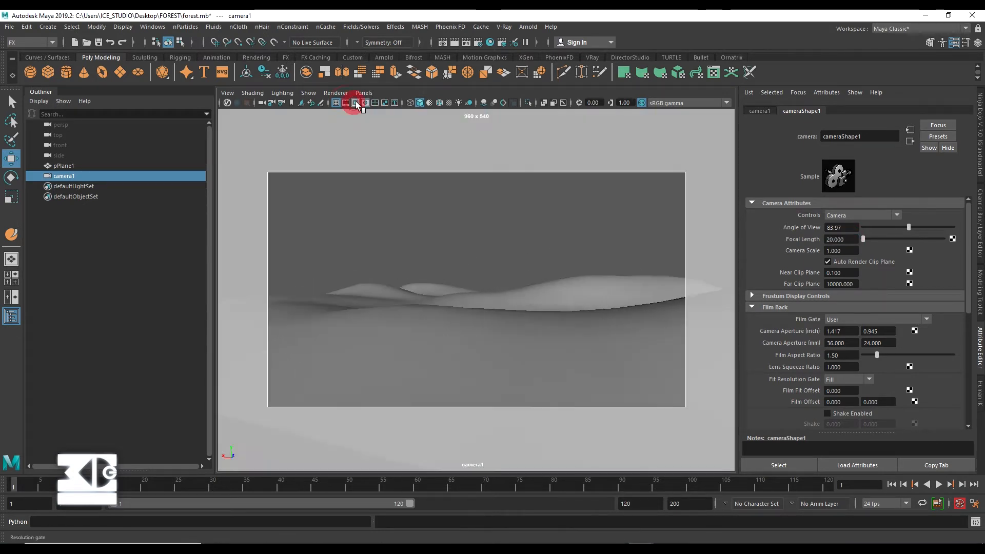
Step: Return to the perspective view and create an Arnold stand-in named three_01
{"action": "left_click", "coordinate": [364, 92]}
{"action": "left_click", "coordinate": [500, 107]}
{"action": "left_click", "coordinate": [278, 209]}
{"action": "left_click", "coordinate": [528, 26]}
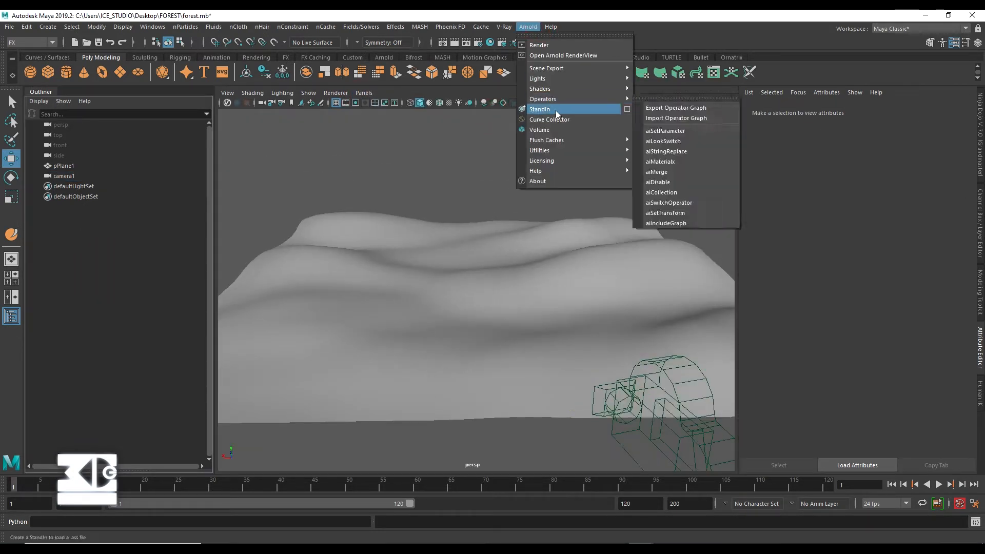
{"action": "left_click", "coordinate": [558, 111]}
{"action": "double_click", "coordinate": [77, 188]}
{"action": "type", "text": "thre"}
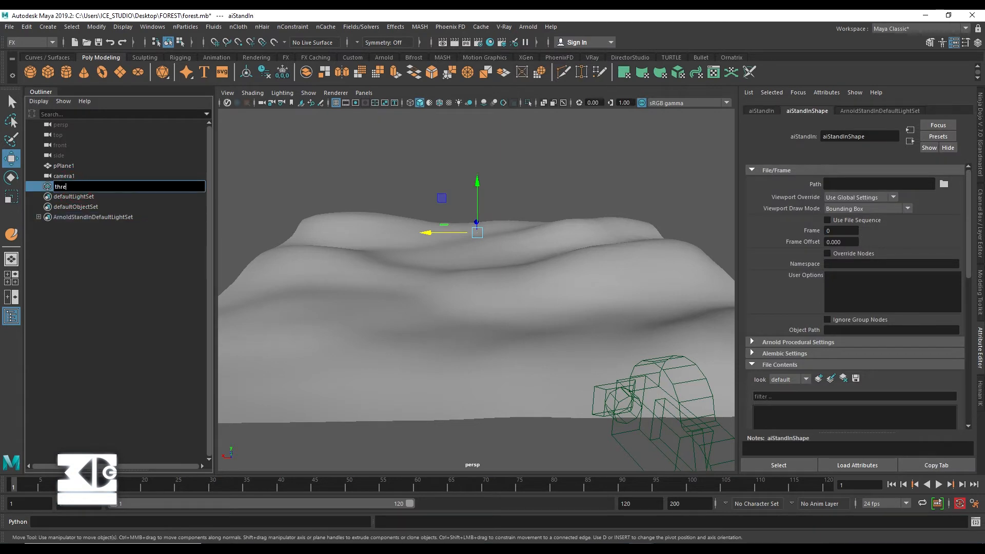
{"action": "type", "text": "e_01"}
{"action": "key", "text": "Return"}
Step: Load three01.ass from the FOREST folder into the three_01 stand-in
{"action": "left_click", "coordinate": [944, 184]}
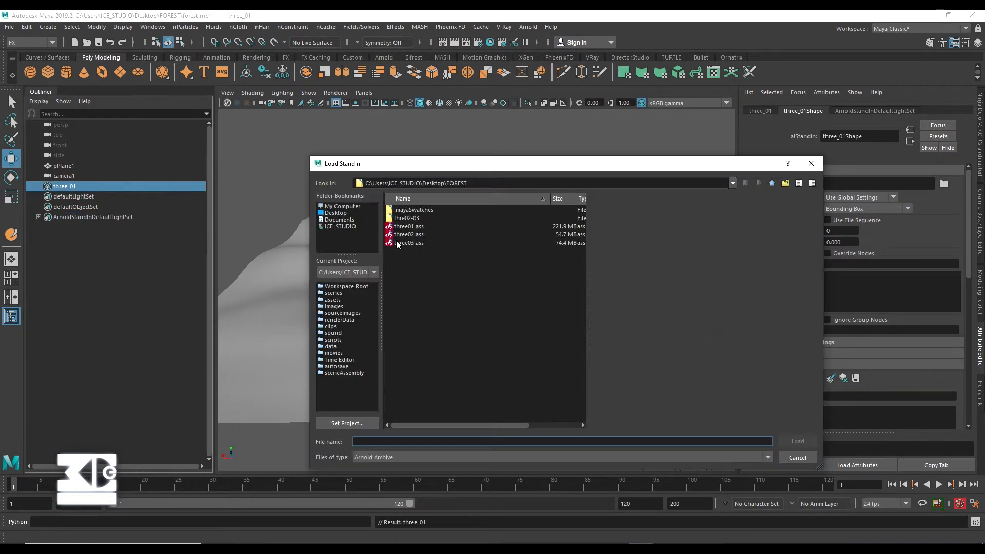
{"action": "left_click", "coordinate": [411, 224]}
{"action": "left_click", "coordinate": [798, 442]}
{"action": "left_click", "coordinate": [114, 245]}
Step: Create a second Arnold stand-in named three_02 and load three02.ass into it
{"action": "left_click", "coordinate": [528, 27]}
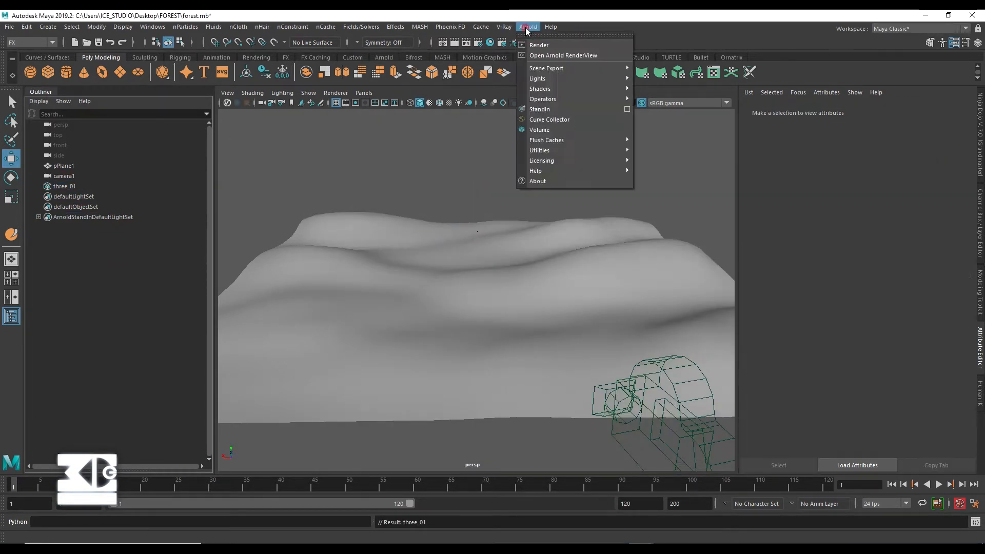
{"action": "left_click", "coordinate": [558, 112]}
{"action": "double_click", "coordinate": [64, 196]}
{"action": "type", "text": "three_02"}
{"action": "key", "text": "Return"}
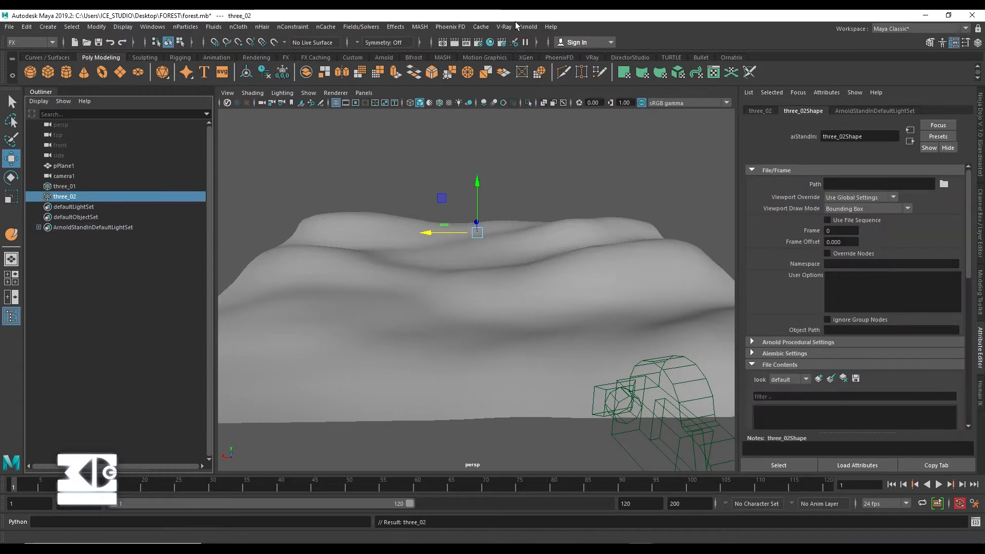
{"action": "left_click", "coordinate": [945, 183]}
{"action": "left_click", "coordinate": [411, 229]}
{"action": "left_click", "coordinate": [798, 441]}
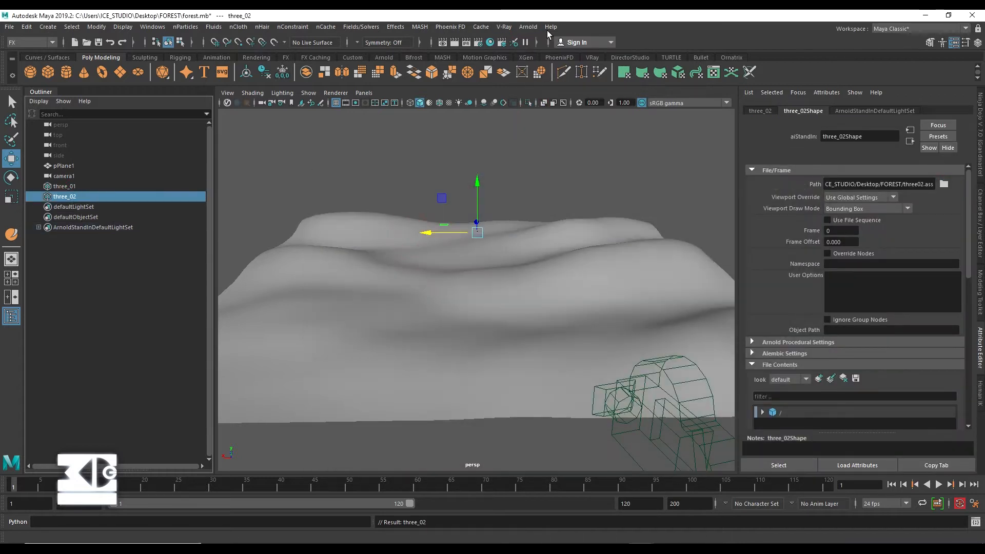
Step: Create a third Arnold stand-in named three_03 and load three03.ass into it
{"action": "left_click", "coordinate": [528, 27]}
{"action": "left_click", "coordinate": [558, 112]}
{"action": "double_click", "coordinate": [64, 207]}
{"action": "type", "text": "three_03"}
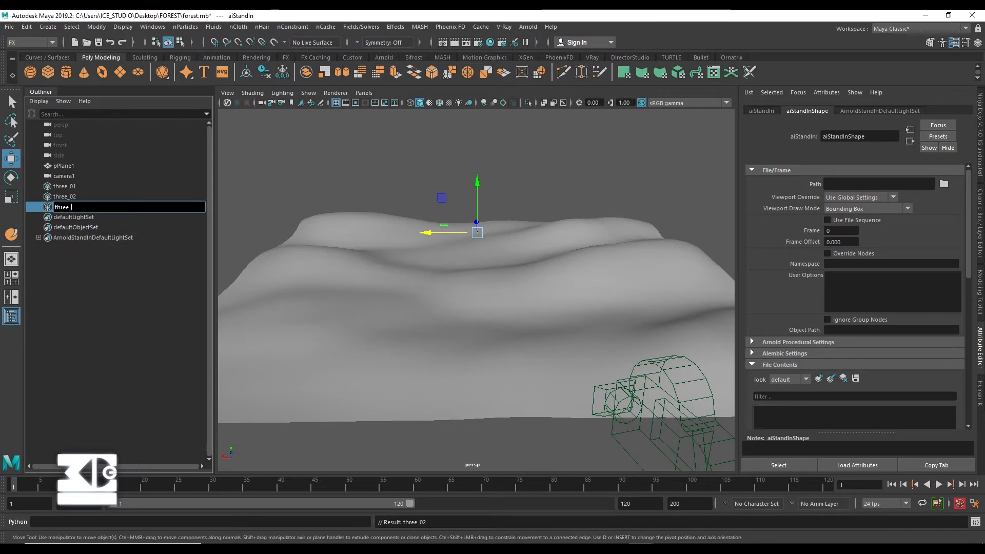
{"action": "key", "text": "Return"}
{"action": "left_click", "coordinate": [945, 183]}
{"action": "left_click", "coordinate": [409, 243]}
{"action": "double_click", "coordinate": [409, 243]}
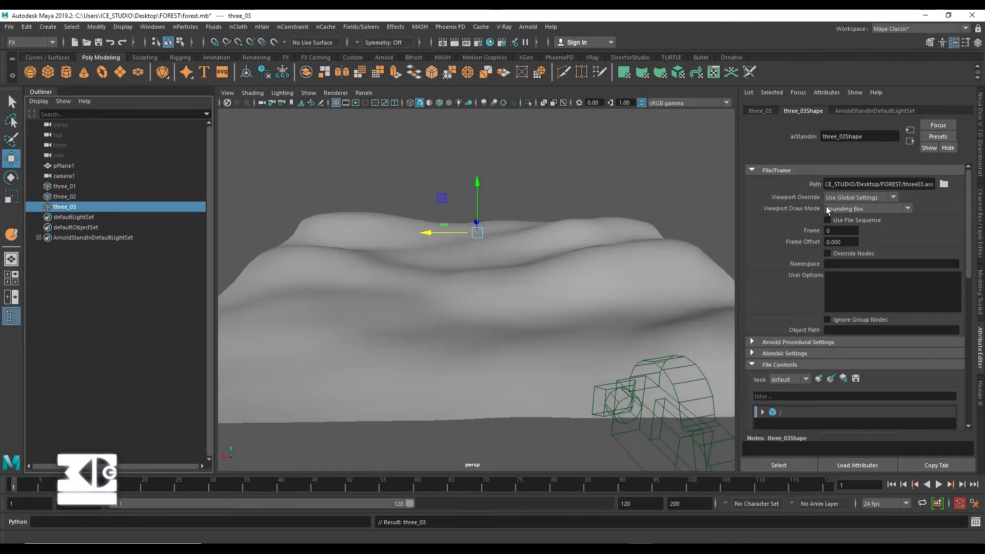
{"action": "left_click", "coordinate": [124, 295]}
Step: Create a MASH network of geometry type Instancer from the stand-ins three_01, three_02 and three_03
{"action": "left_click", "coordinate": [65, 186]}
{"action": "left_click", "coordinate": [64, 207], "text": "shift"}
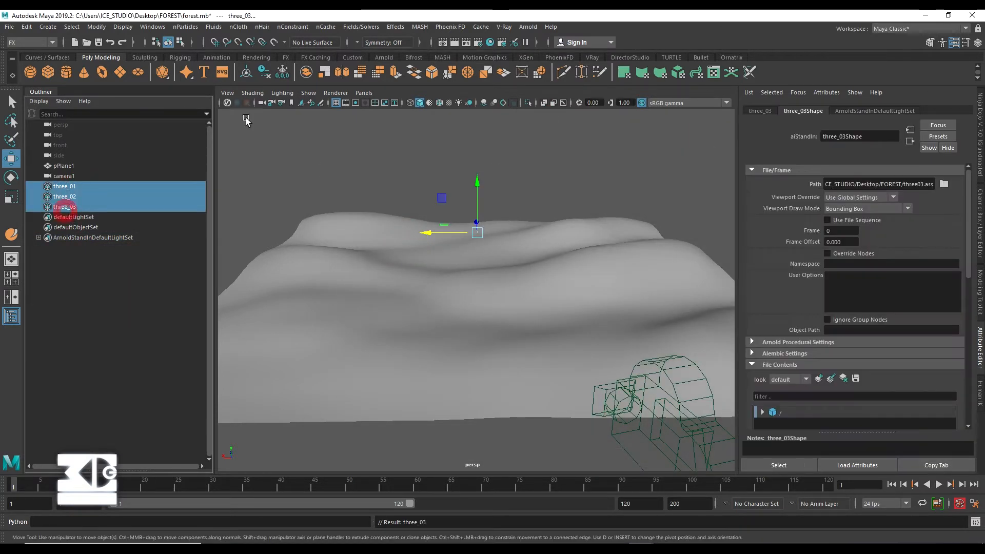
{"action": "left_click", "coordinate": [420, 27]}
{"action": "left_click", "coordinate": [510, 45]}
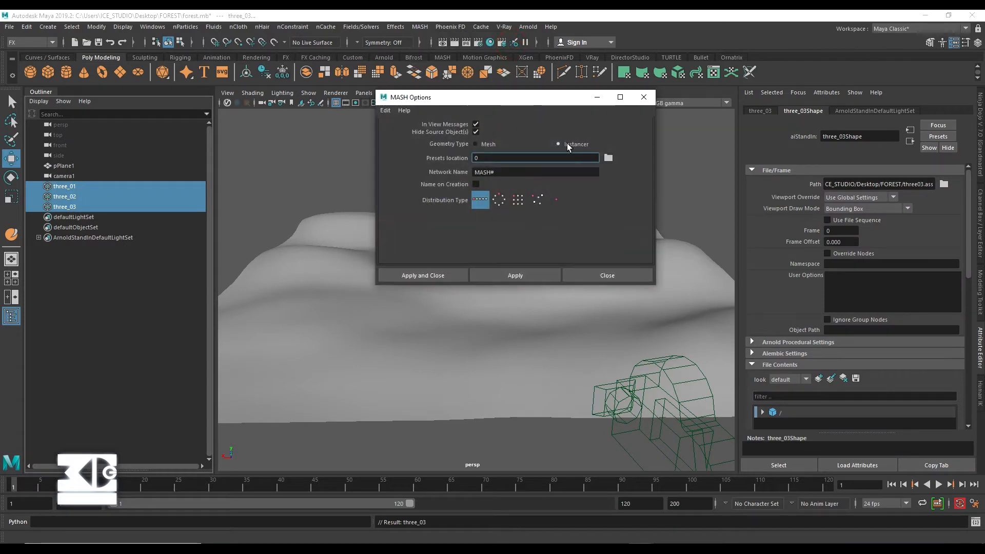
{"action": "left_click", "coordinate": [433, 277]}
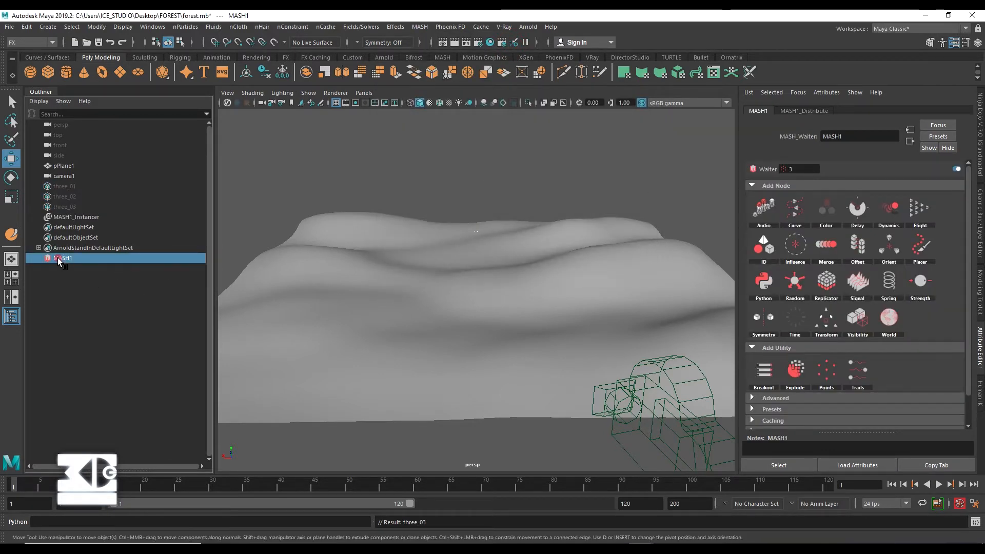
Step: Set the MASH1 distribution type to Mesh and connect the terrain plane pPlane1 as its input mesh
{"action": "left_click", "coordinate": [794, 111]}
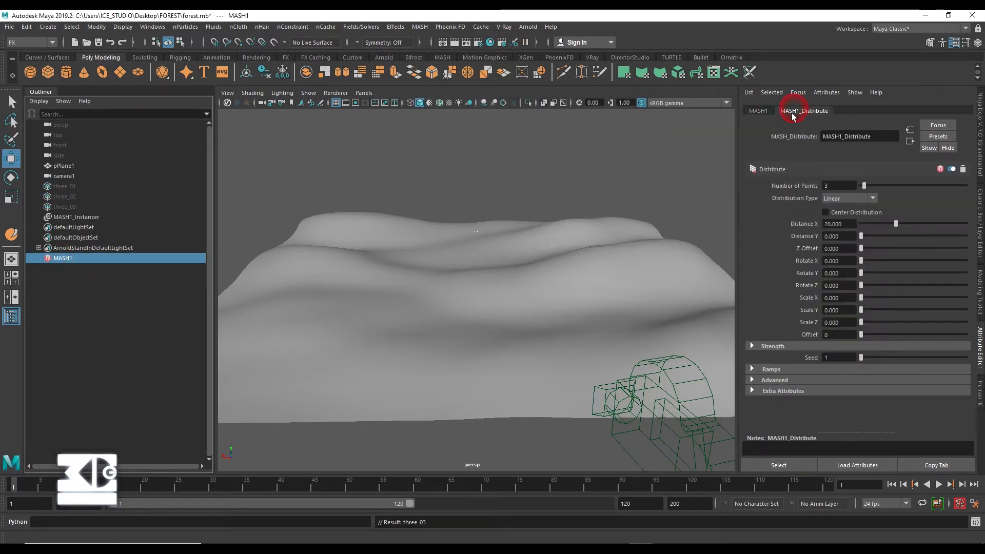
{"action": "left_click", "coordinate": [858, 200]}
{"action": "left_click", "coordinate": [841, 237]}
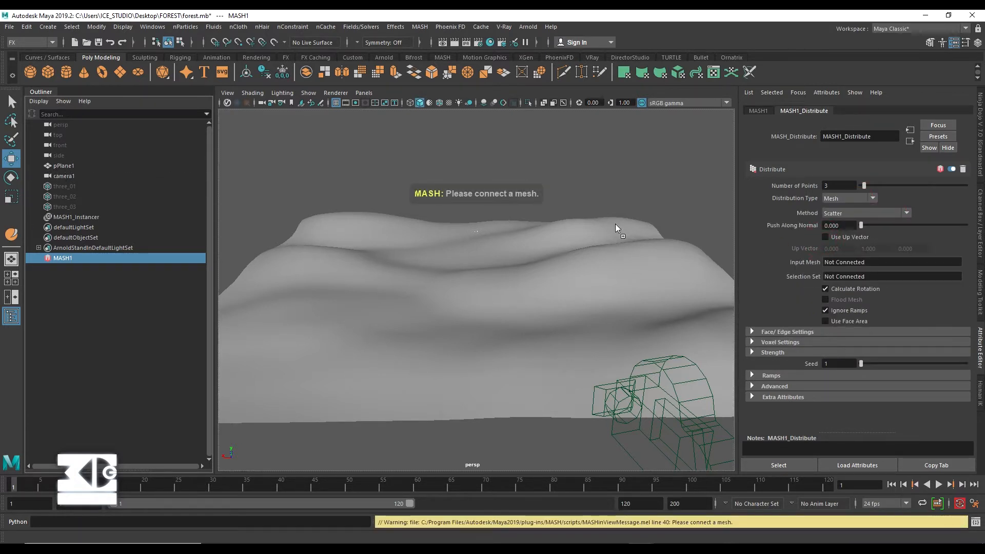
{"action": "middle_click_drag", "start_coordinate": [836, 259], "coordinate": [836, 260]}
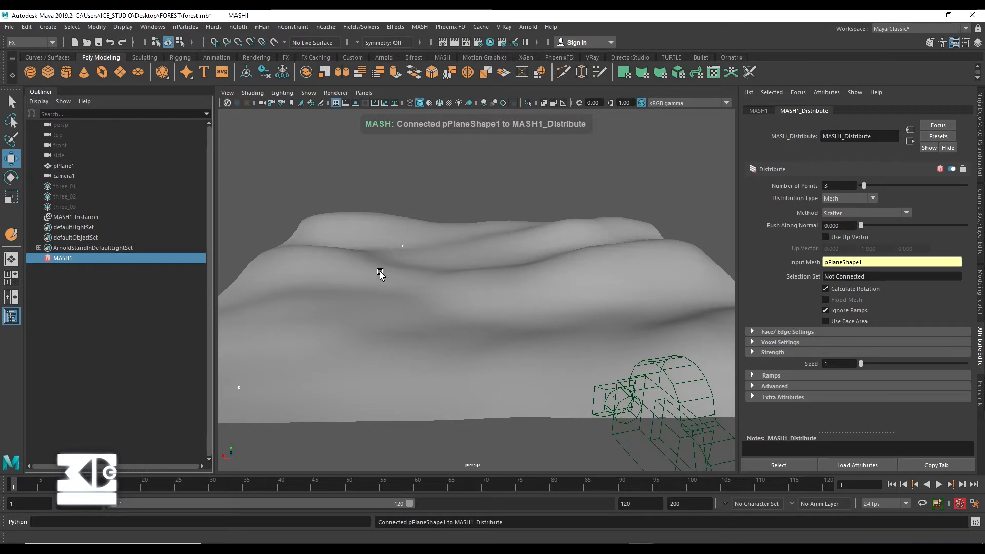
{"action": "scroll", "coordinate": [380, 273], "scroll_direction": "up", "scroll_amount": 3}
{"action": "scroll", "coordinate": [375, 263], "scroll_direction": "up", "scroll_amount": 3}
{"action": "left_click", "coordinate": [53, 260]}
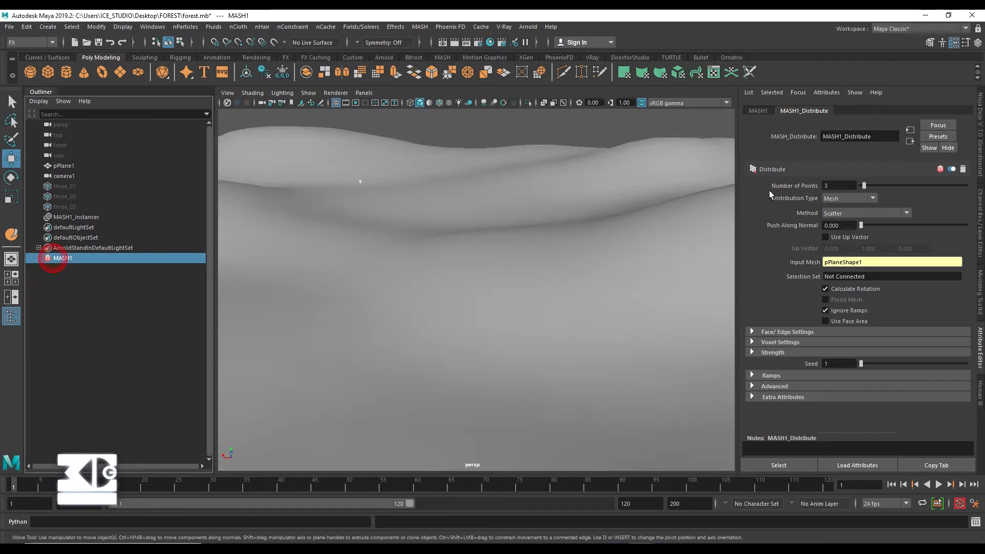
Step: Set the MASH1 distribution to 10000 points over the terrain
{"action": "left_click", "coordinate": [761, 110]}
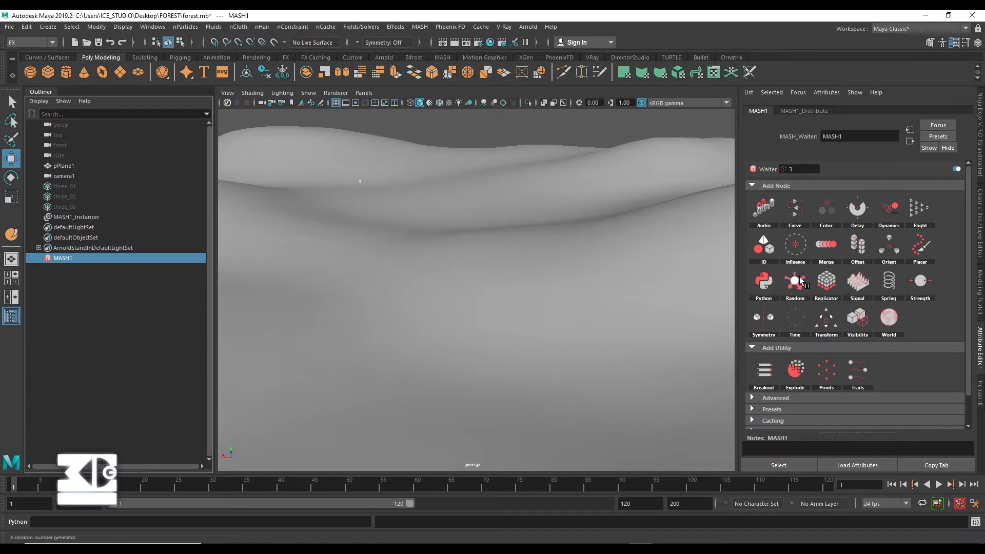
{"action": "left_click", "coordinate": [804, 110]}
{"action": "left_click", "coordinate": [847, 185]}
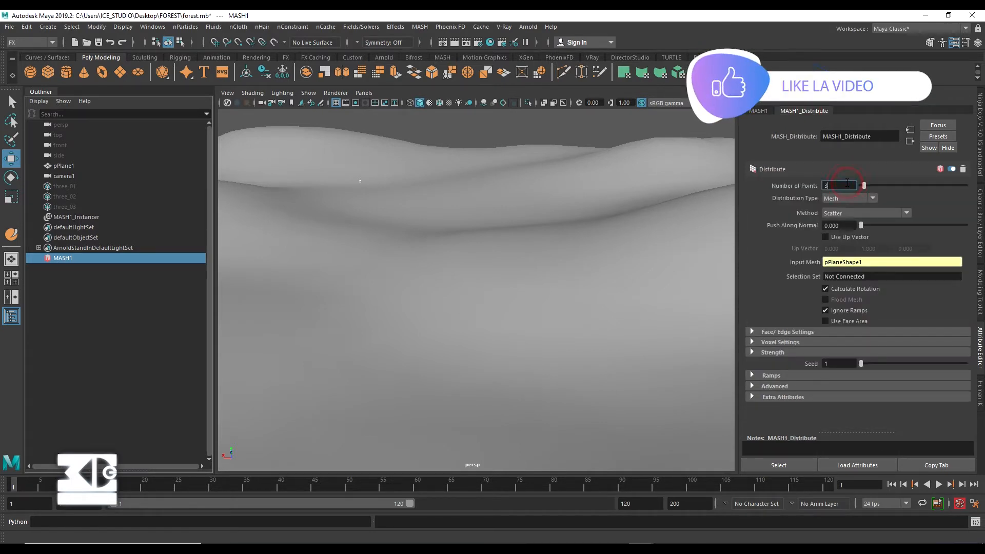
{"action": "type", "text": "10000"}
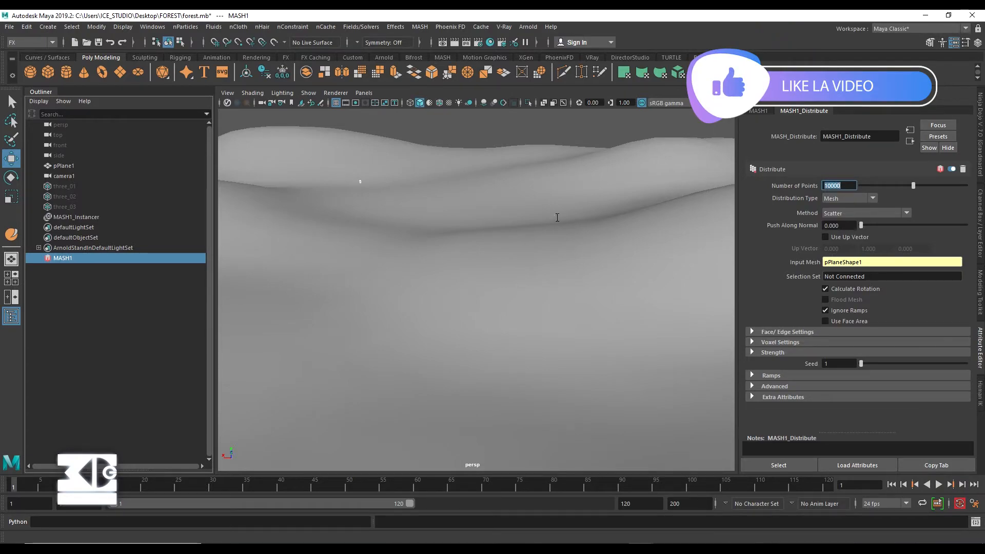
{"action": "scroll", "coordinate": [407, 224], "scroll_direction": "down", "scroll_amount": 5}
{"action": "left_click_drag", "start_coordinate": [406, 226], "coordinate": [423, 259], "text": "alt"}
Step: Set the number of points in the MASH1 distribution to 5000
{"action": "double_click", "coordinate": [831, 186]}
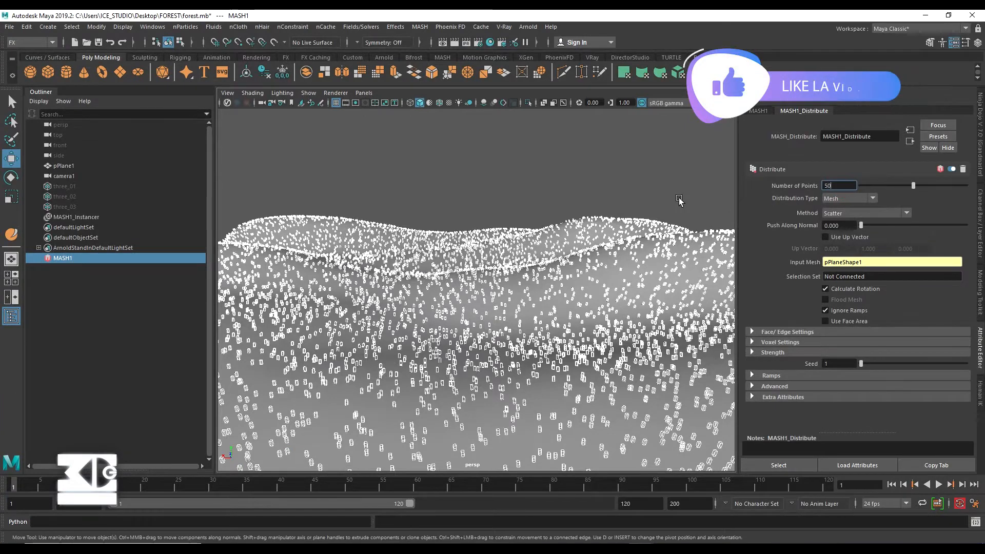
{"action": "type", "text": "5000"}
{"action": "key", "text": "Return"}
{"action": "left_click_drag", "start_coordinate": [396, 396], "coordinate": [433, 371], "text": "alt"}
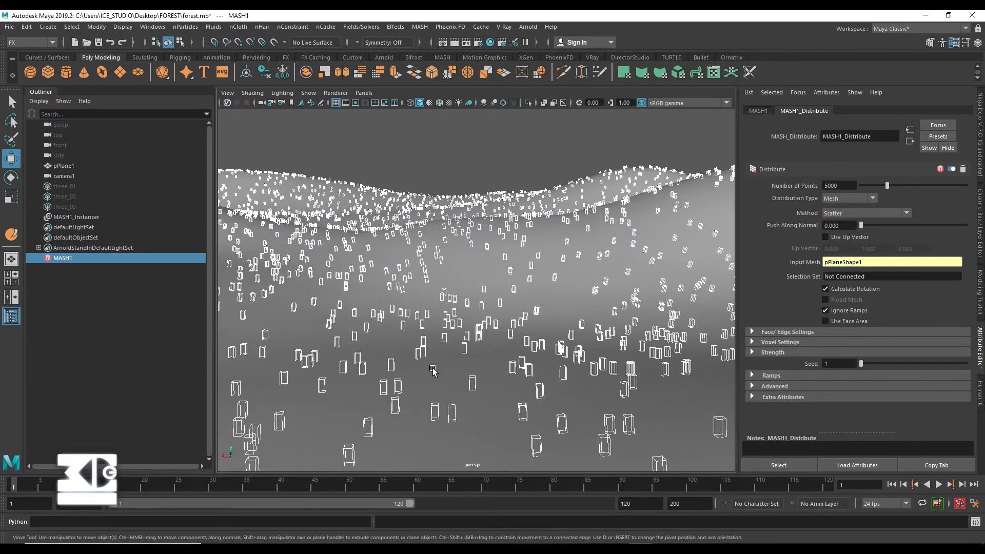
{"action": "left_click_drag", "start_coordinate": [558, 392], "coordinate": [552, 367], "text": "alt"}
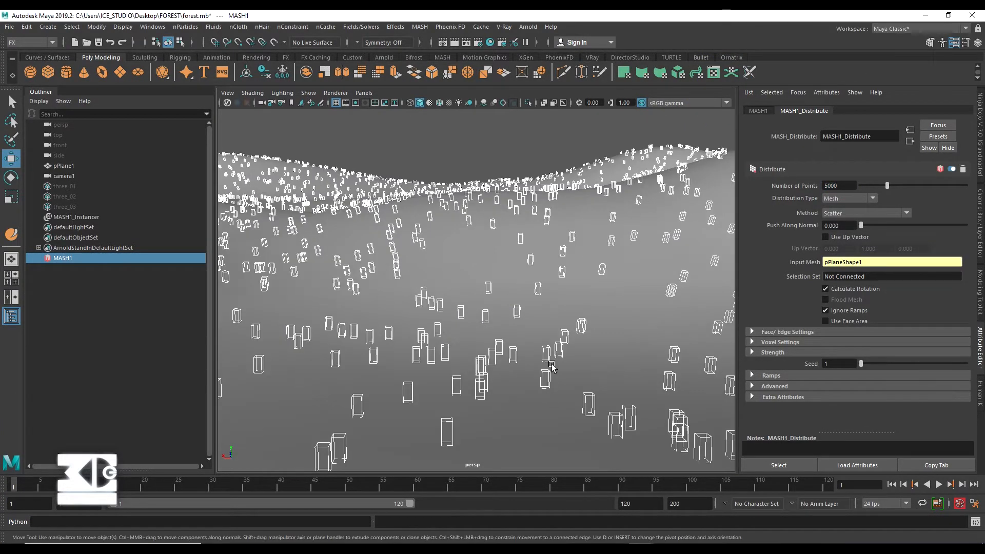
Step: Add an ID node to the MASH1 network and set its ID type to Random
{"action": "left_click", "coordinate": [758, 111]}
{"action": "left_click", "coordinate": [772, 249]}
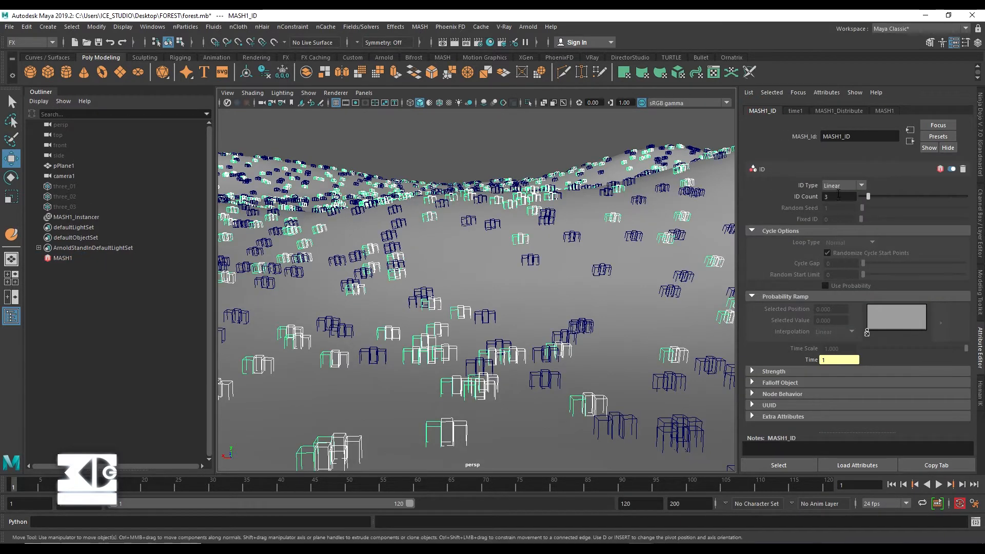
{"action": "left_click", "coordinate": [843, 186]}
{"action": "left_click", "coordinate": [836, 197]}
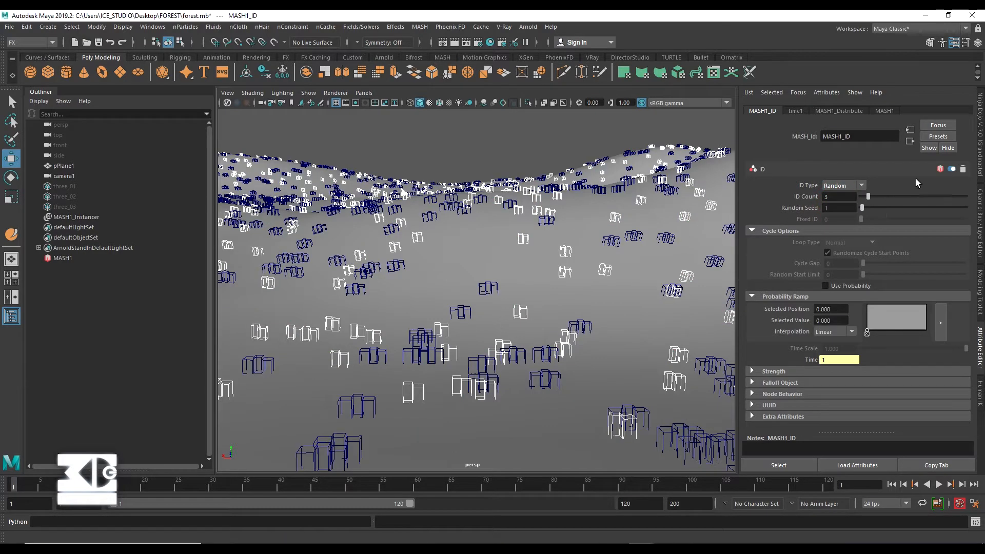
{"action": "left_click", "coordinate": [756, 297]}
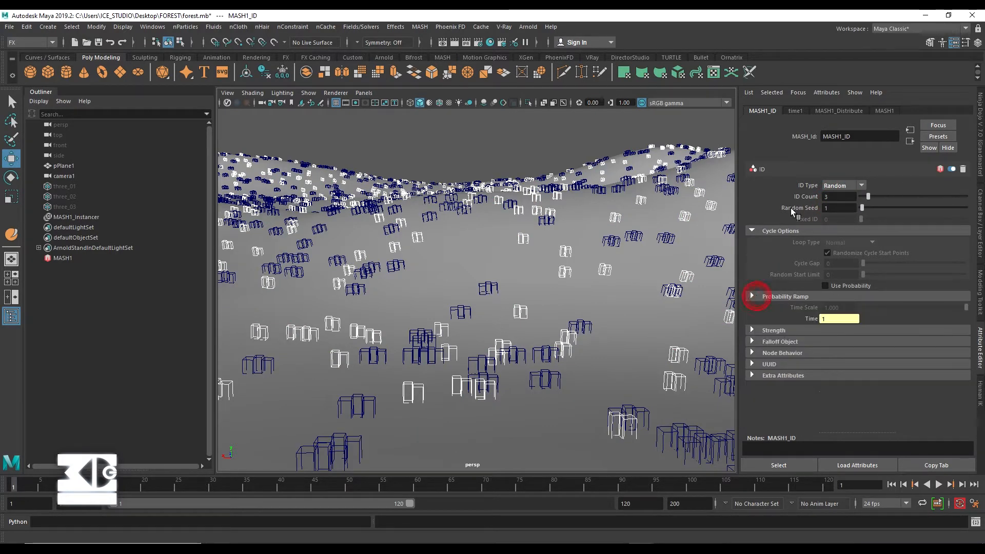
Step: Add a Random node to the MASH1 network and set its Scale X to 10 with uniform scaling
{"action": "left_click", "coordinate": [826, 111]}
{"action": "left_click", "coordinate": [885, 111]}
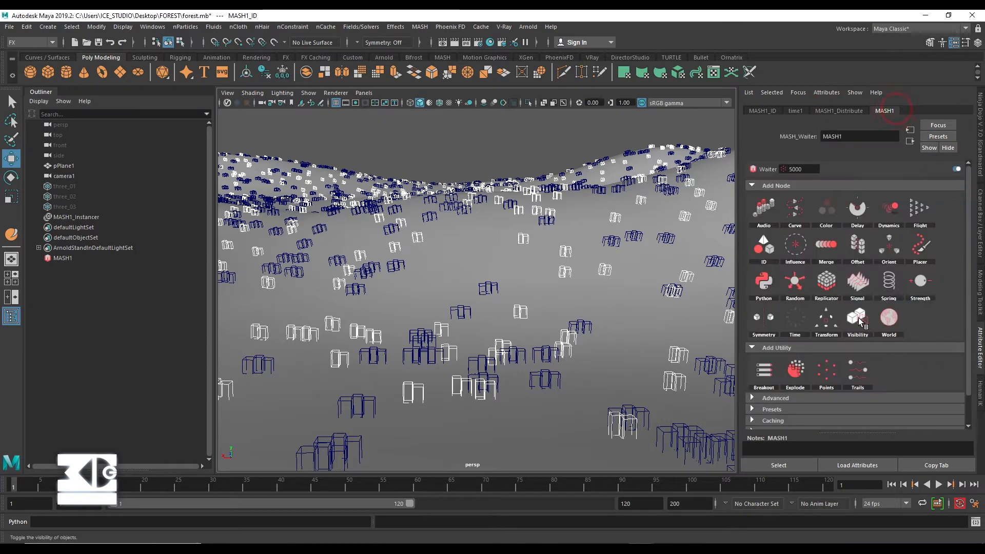
{"action": "left_click", "coordinate": [802, 284]}
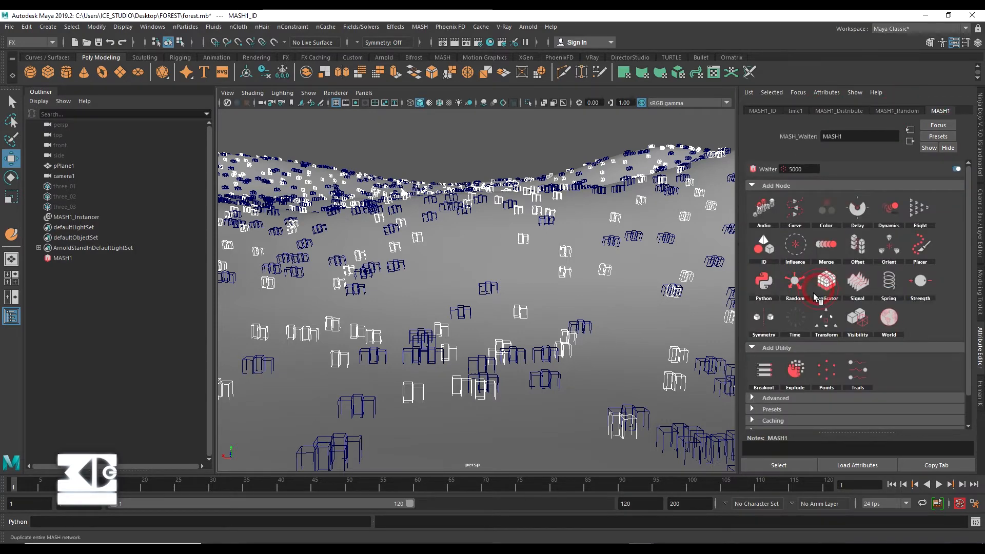
{"action": "left_click", "coordinate": [826, 297]}
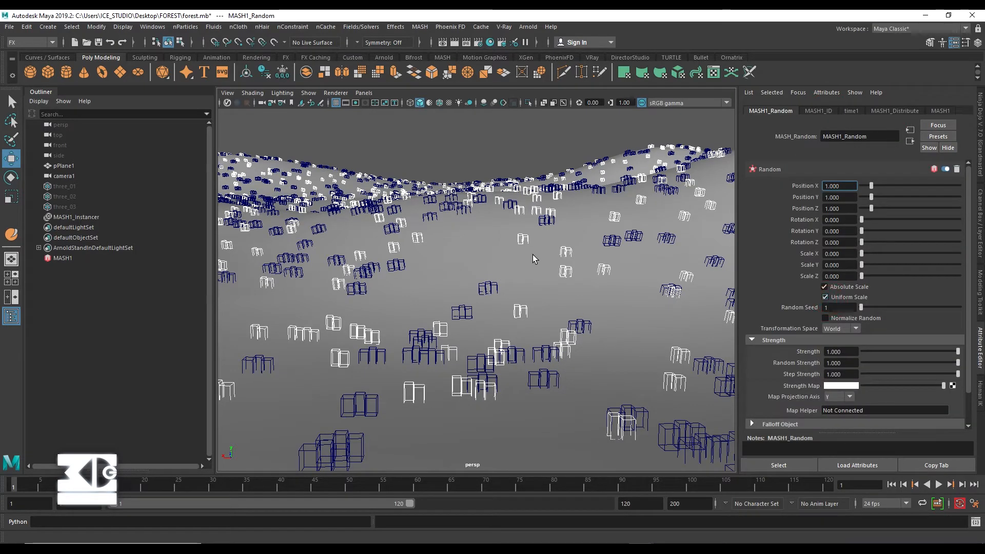
{"action": "left_click", "coordinate": [840, 254]}
{"action": "type", "text": "10"}
{"action": "key", "text": "Return"}
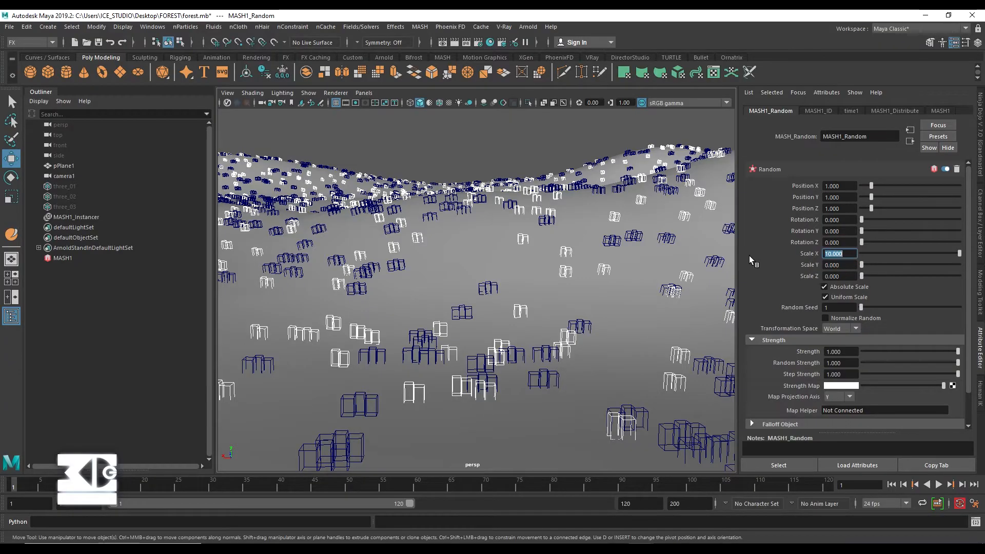
{"action": "left_click_drag", "start_coordinate": [566, 247], "coordinate": [508, 240], "text": "alt"}
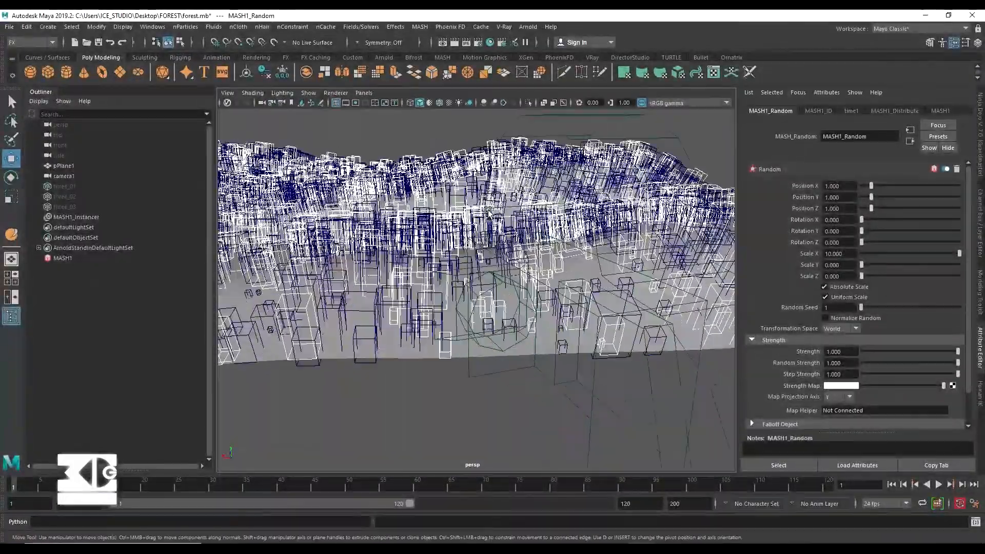
{"action": "scroll", "coordinate": [512, 241], "scroll_direction": "up", "scroll_amount": 3}
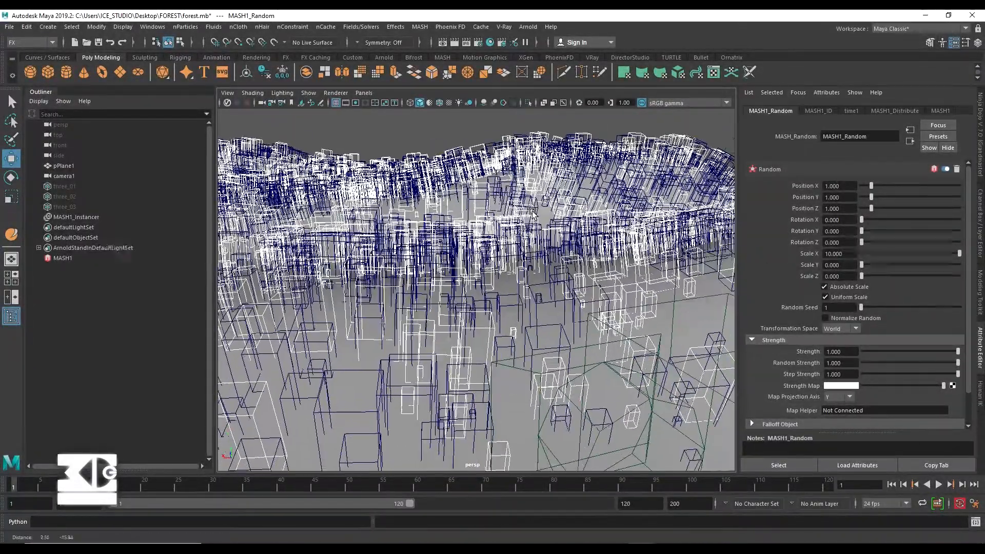
Step: Look through camera1 and create an Arnold skydome light
{"action": "left_click", "coordinate": [364, 93]}
{"action": "left_click", "coordinate": [484, 102]}
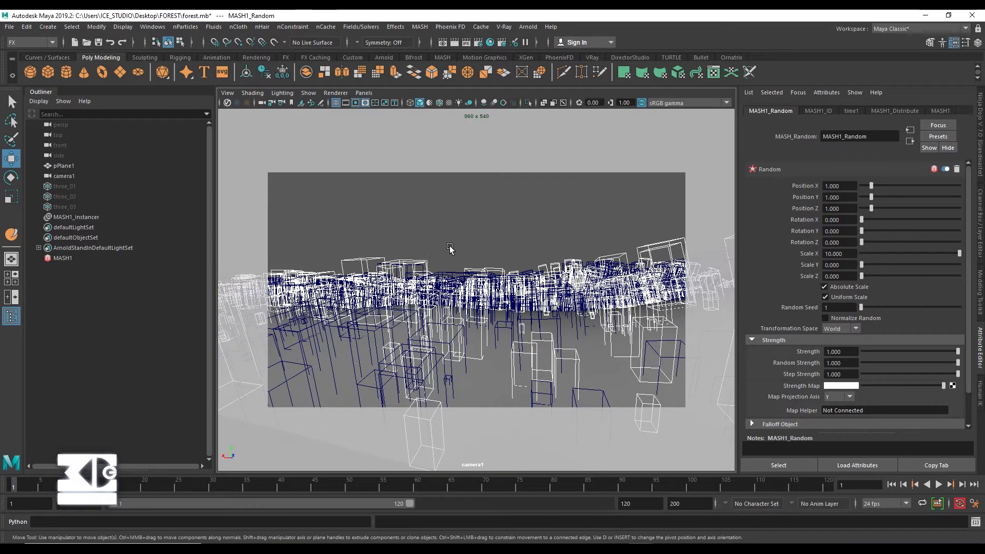
{"action": "left_click", "coordinate": [520, 25]}
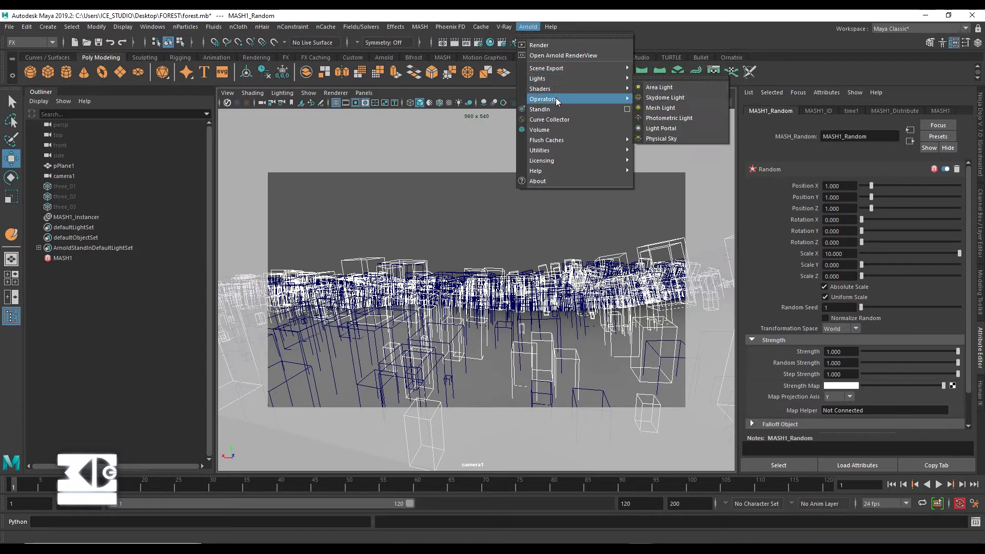
{"action": "mouse_move", "coordinate": [575, 78]}
{"action": "left_click", "coordinate": [663, 97]}
Step: Return to the persp view and scale the skydome light uniformly to about 1.88 so it encloses the terrain
{"action": "left_click", "coordinate": [364, 93]}
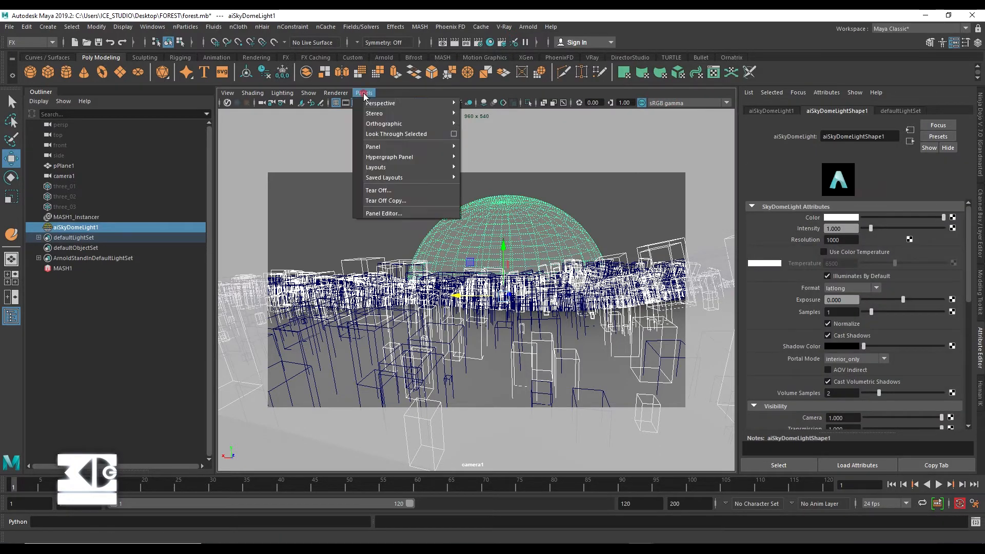
{"action": "left_click", "coordinate": [484, 117]}
{"action": "left_click_drag", "start_coordinate": [300, 168], "coordinate": [474, 277], "text": "alt"}
{"action": "key", "text": "r"}
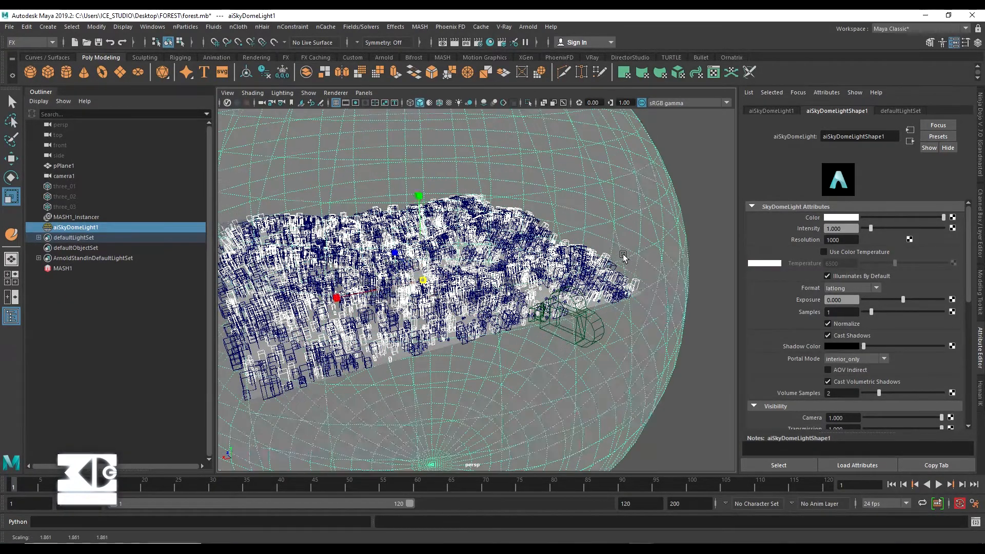
Step: Connect a File texture to the skydome light's color and load VizPeople_non_commercial_hdr_v1_07.hdr
{"action": "left_click", "coordinate": [953, 218]}
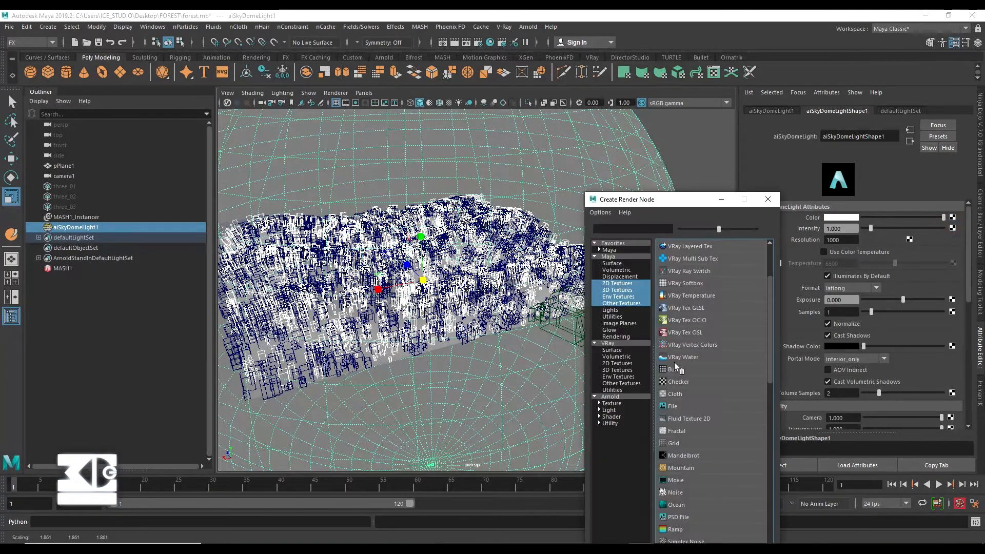
{"action": "left_click", "coordinate": [673, 405]}
{"action": "left_click", "coordinate": [955, 250]}
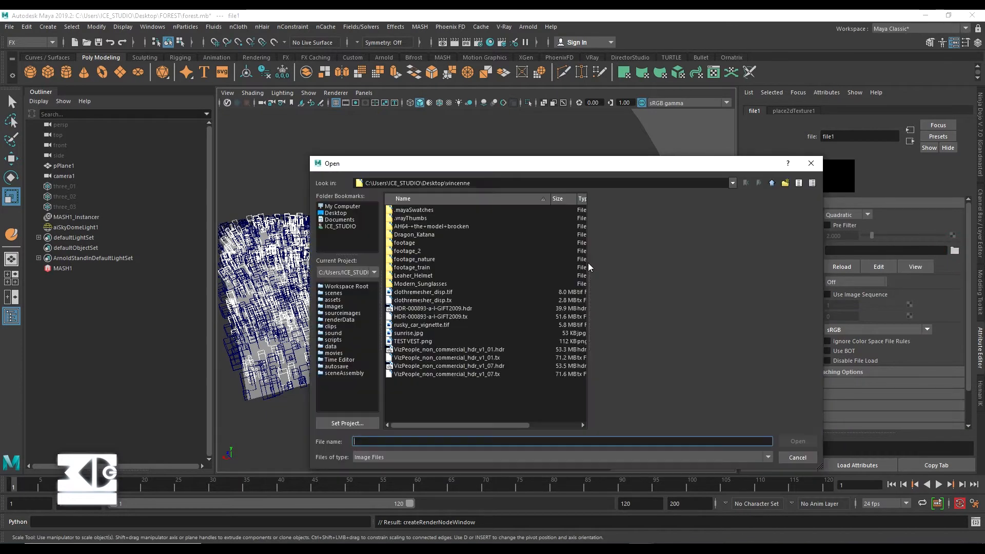
{"action": "left_click", "coordinate": [460, 367]}
{"action": "left_click", "coordinate": [801, 440]}
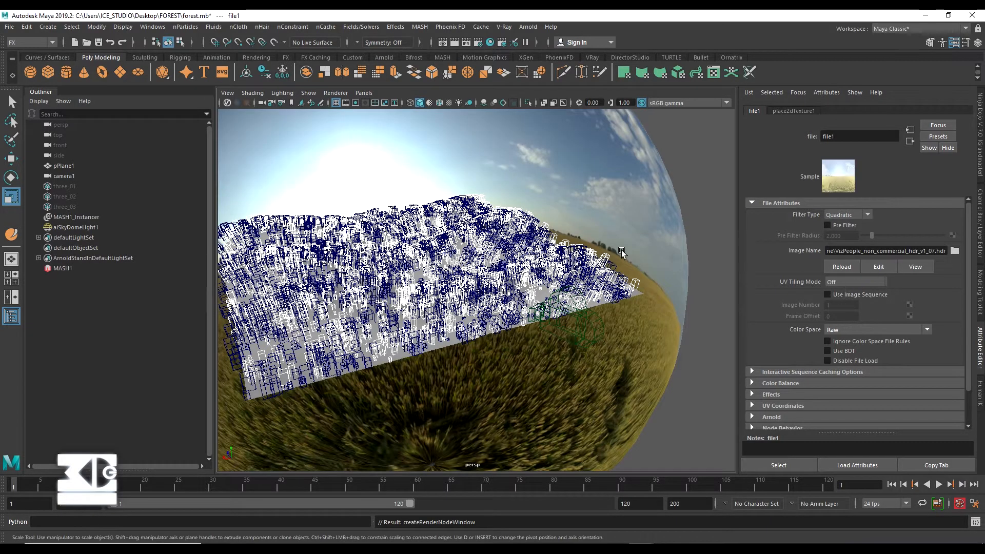
Step: Rotate the skydome light about its vertical axis and fine-tune the sky's orientation through camera1
{"action": "left_click", "coordinate": [603, 202]}
{"action": "key", "text": "e"}
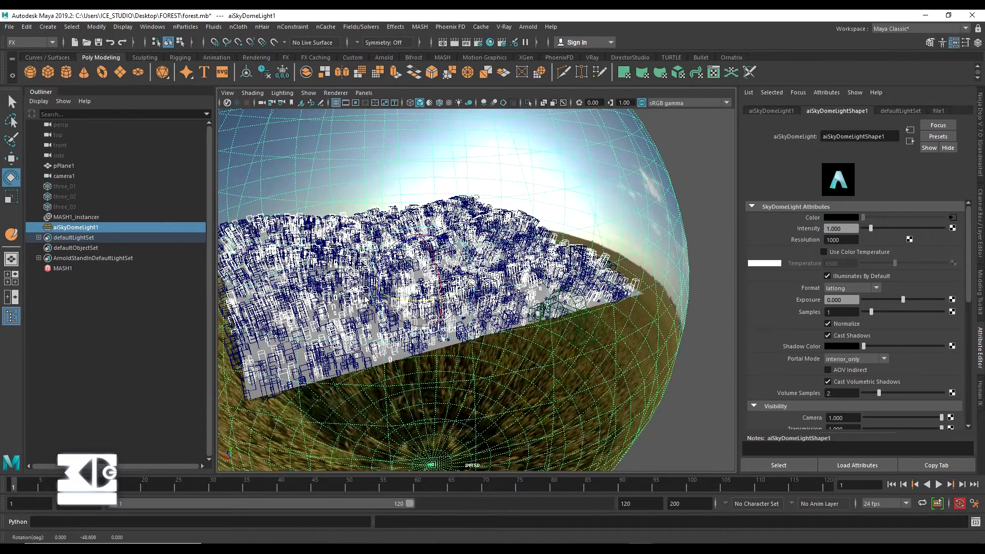
{"action": "left_click_drag", "start_coordinate": [436, 299], "coordinate": [372, 300]}
{"action": "left_click", "coordinate": [363, 93]}
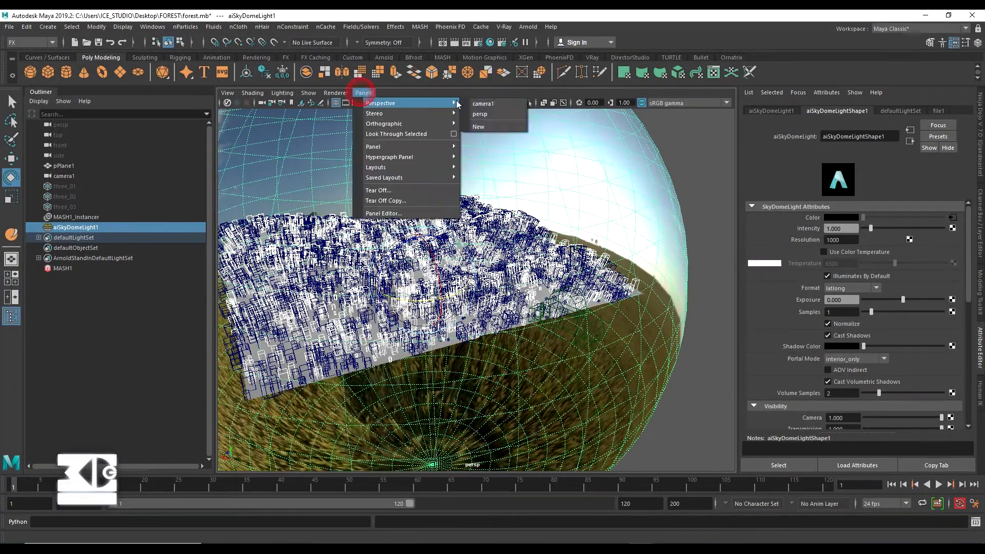
{"action": "left_click", "coordinate": [483, 104]}
{"action": "left_click_drag", "start_coordinate": [468, 318], "coordinate": [478, 319]}
{"action": "left_click", "coordinate": [117, 303]}
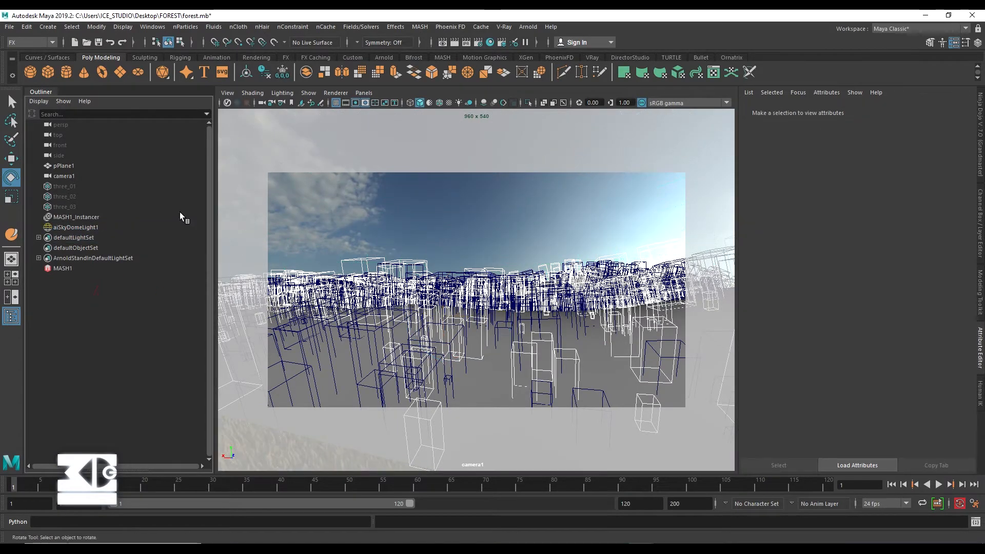
Step: Open the Arnold RenderView, start rendering the forest from camera1 and maximize the render window
{"action": "left_click", "coordinate": [528, 27]}
{"action": "left_click", "coordinate": [547, 55]}
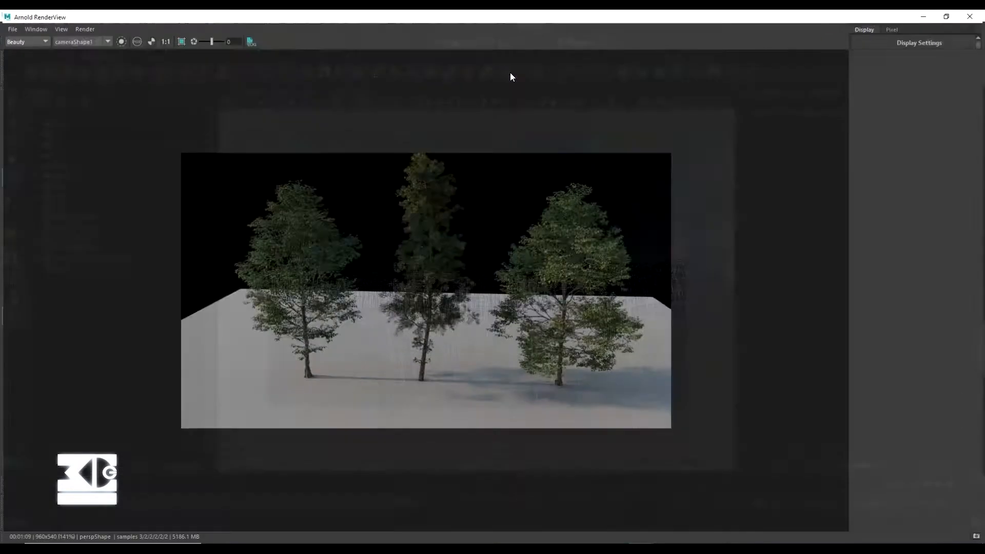
{"action": "left_click_drag", "start_coordinate": [519, 21], "coordinate": [145, 32]}
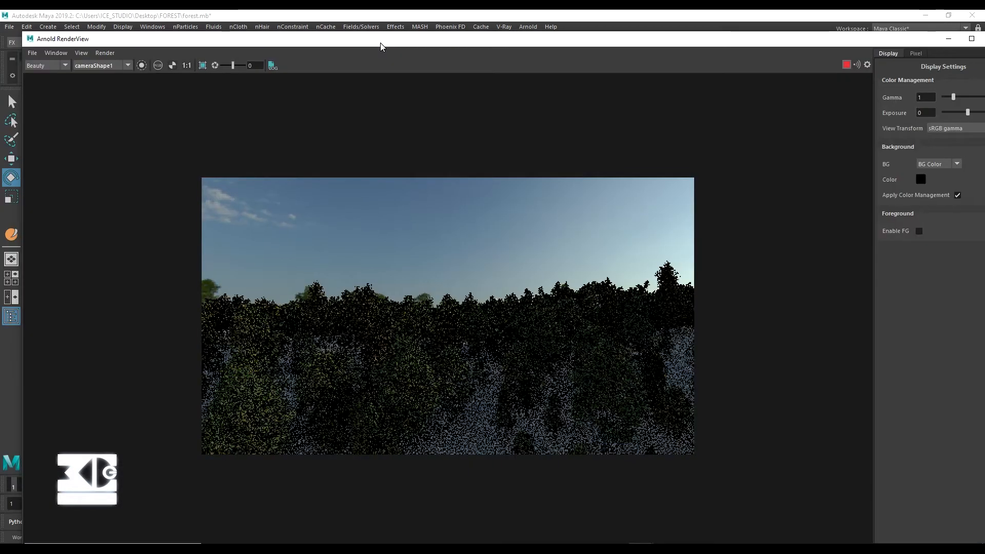
{"action": "double_click", "coordinate": [380, 42]}
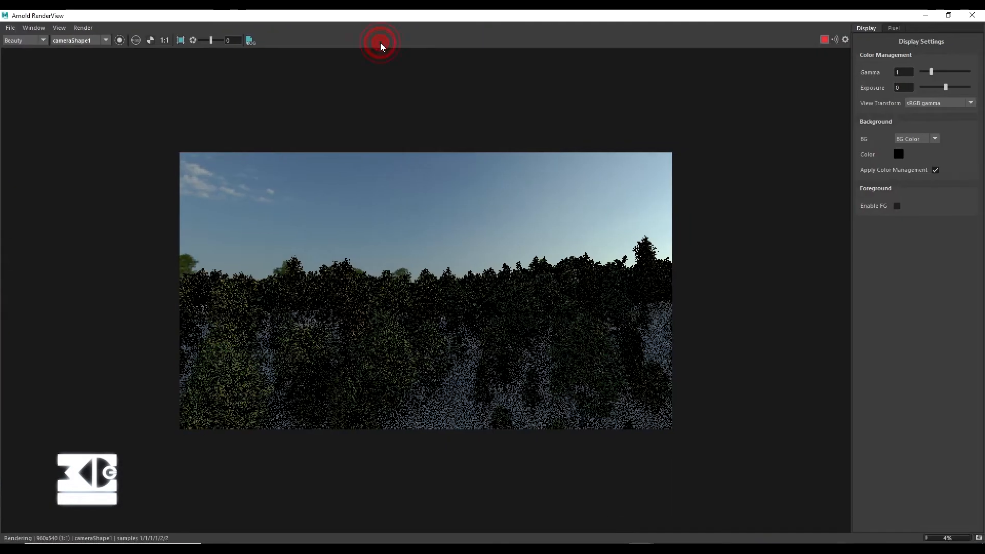
Step: Try a display gamma of about 1.4 on the render and reset it to 1
{"action": "left_click_drag", "start_coordinate": [934, 72], "coordinate": [934, 72]}
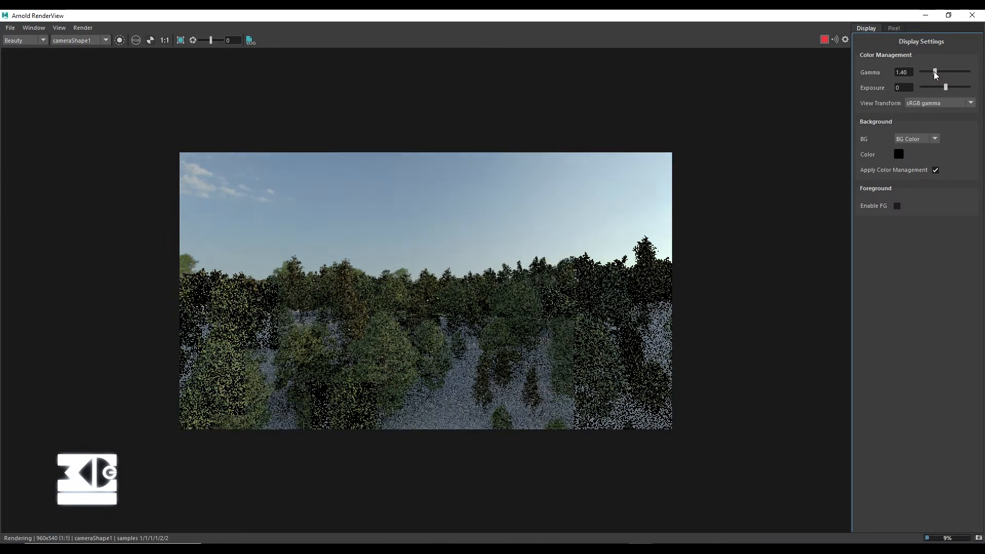
{"action": "double_click", "coordinate": [903, 72]}
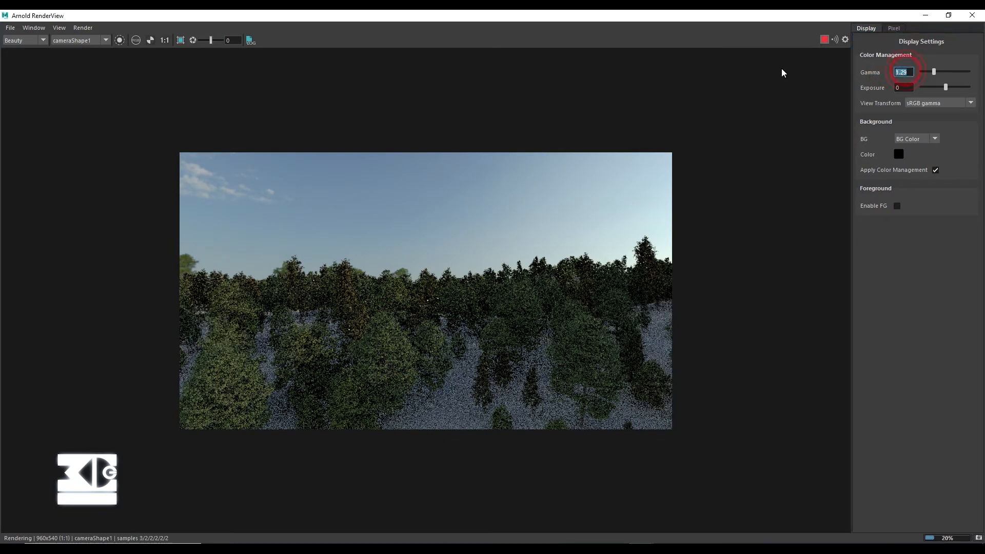
{"action": "type", "text": "1"}
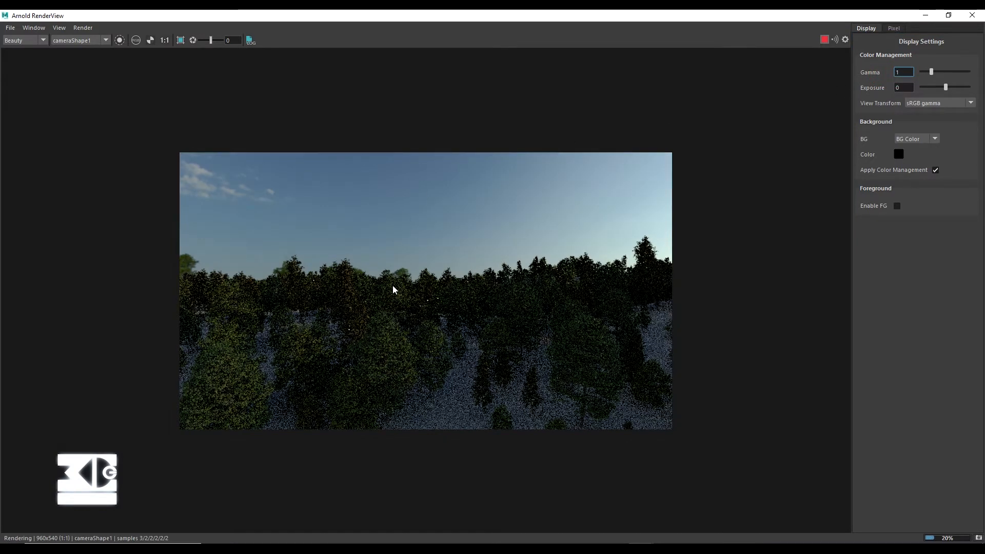
Step: Inspect the forest render, stop it and minimize the Arnold RenderView
{"action": "scroll", "coordinate": [339, 318], "scroll_direction": "up", "scroll_amount": 1}
{"action": "scroll", "coordinate": [645, 355], "scroll_direction": "down", "scroll_amount": 1}
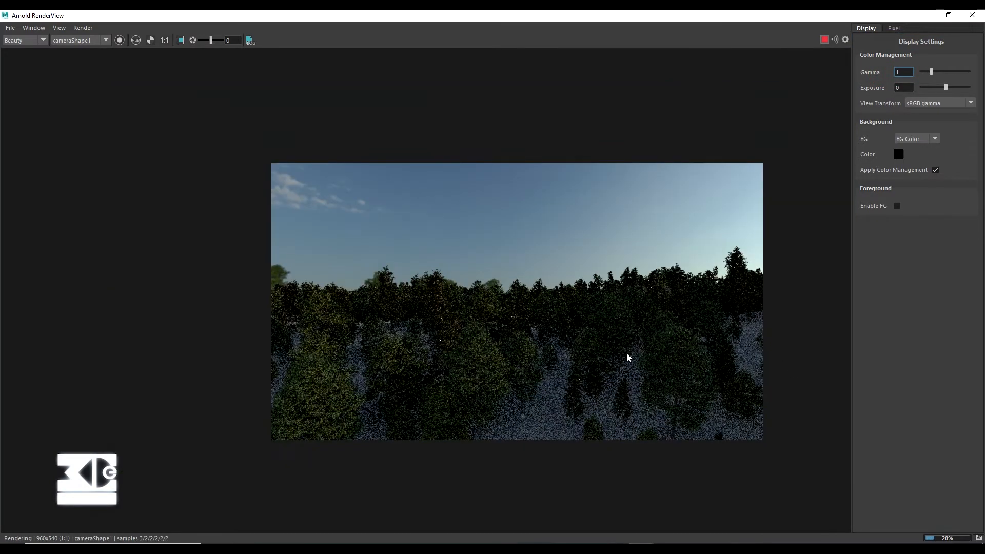
{"action": "left_click", "coordinate": [824, 40]}
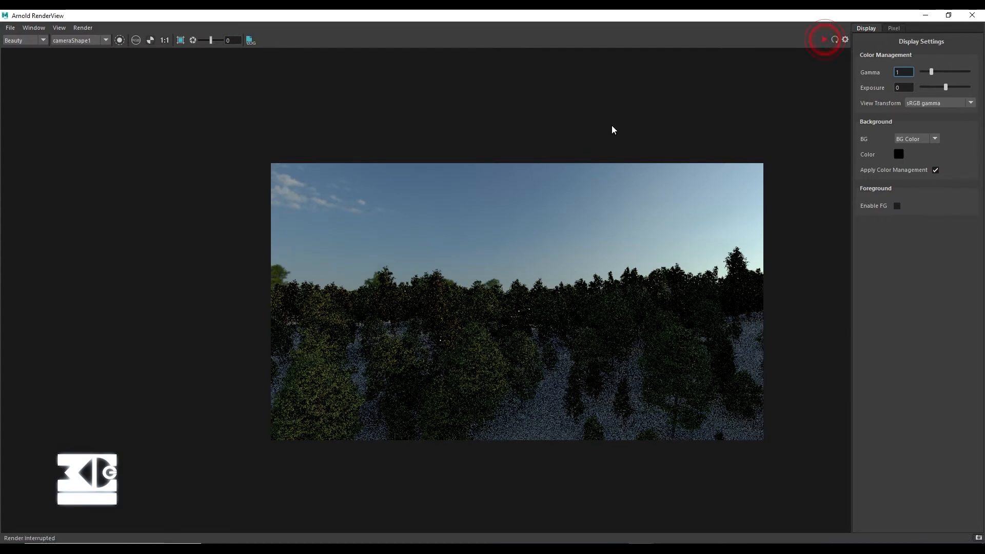
{"action": "left_click", "coordinate": [926, 15]}
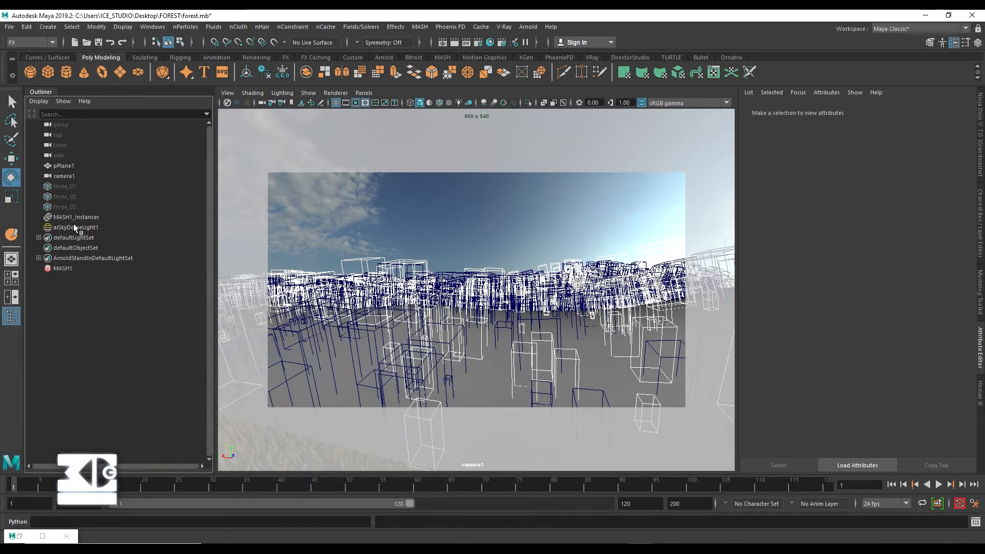
Step: Try a Scale X of 15 in the MASH1 network's Random node, then set it to 13
{"action": "left_click", "coordinate": [67, 267]}
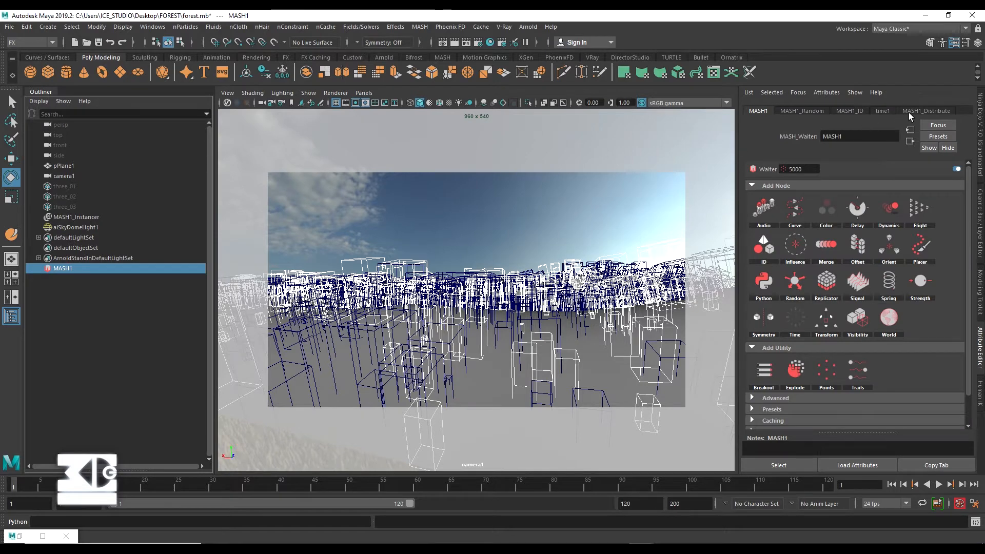
{"action": "left_click", "coordinate": [849, 111]}
{"action": "left_click", "coordinate": [802, 110]}
{"action": "left_click_drag", "start_coordinate": [842, 253], "coordinate": [796, 251]}
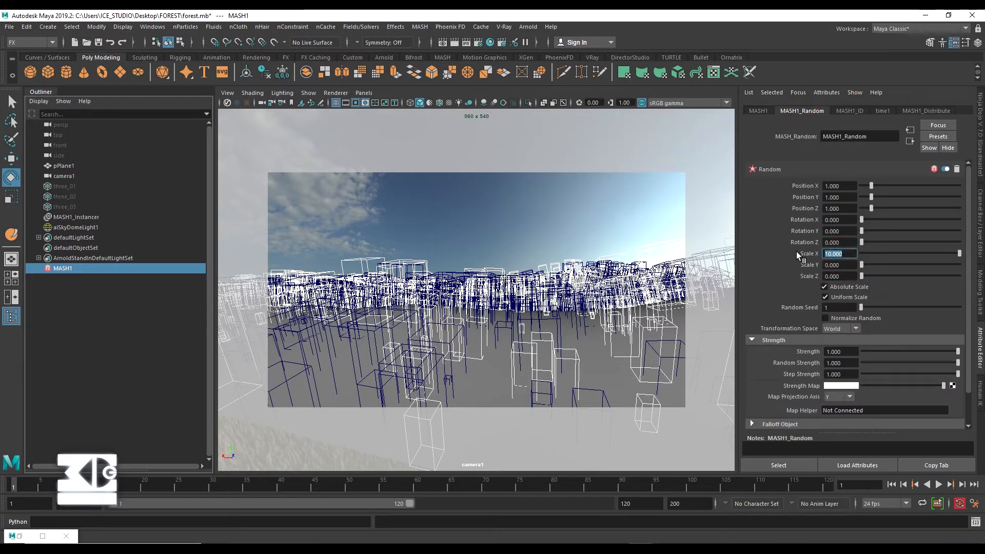
{"action": "type", "text": "15"}
{"action": "key", "text": "Return"}
{"action": "type", "text": "13"}
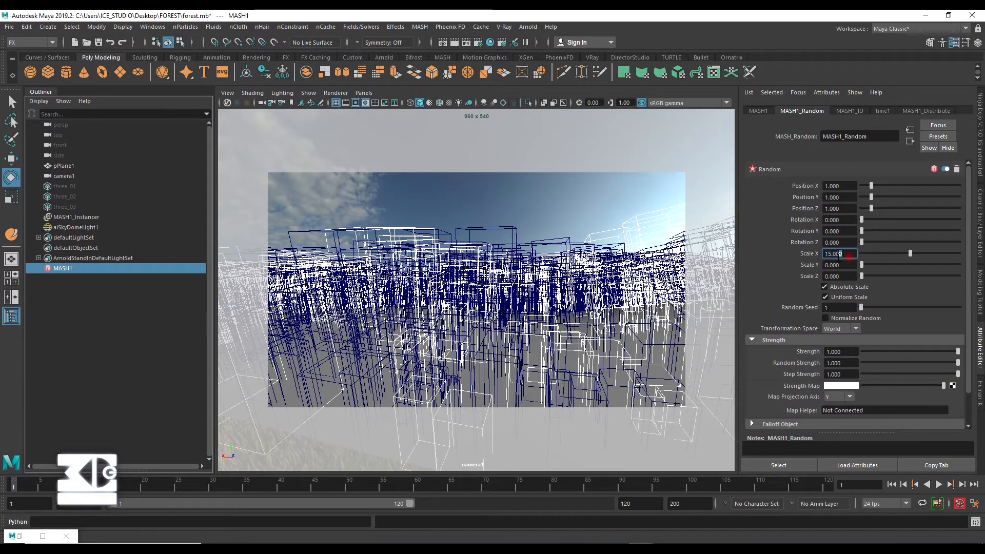
{"action": "key", "text": "Return"}
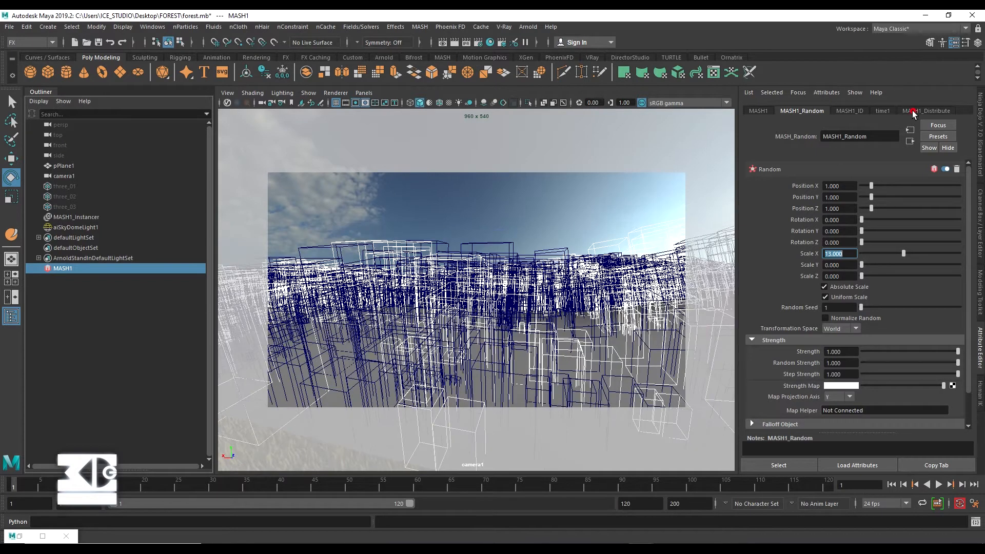
Step: Try 7000 points in the MASH1 Distribute node, then set the number of points to 10000
{"action": "left_click", "coordinate": [915, 111]}
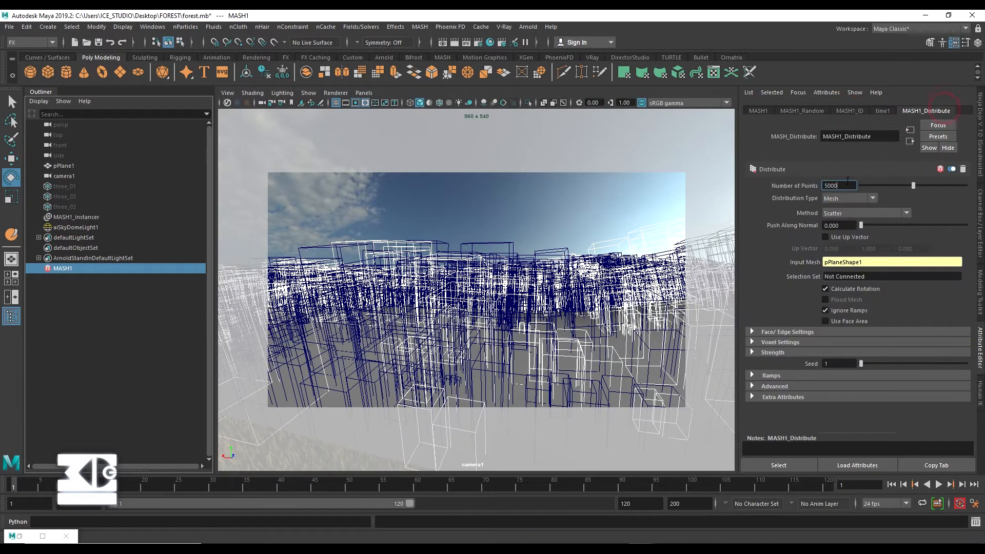
{"action": "type", "text": "7000"}
{"action": "key", "text": "Return"}
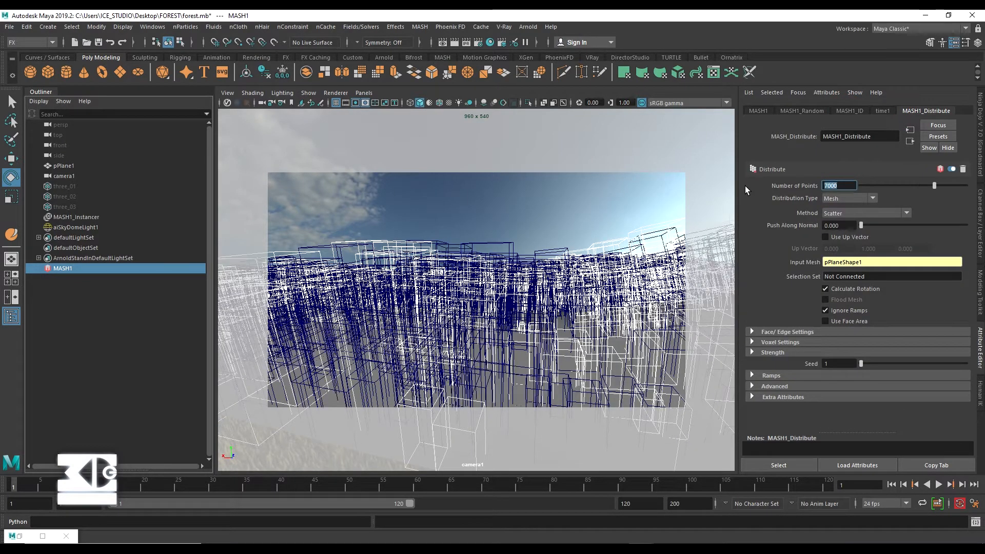
{"action": "type", "text": "10000"}
{"action": "key", "text": "Return"}
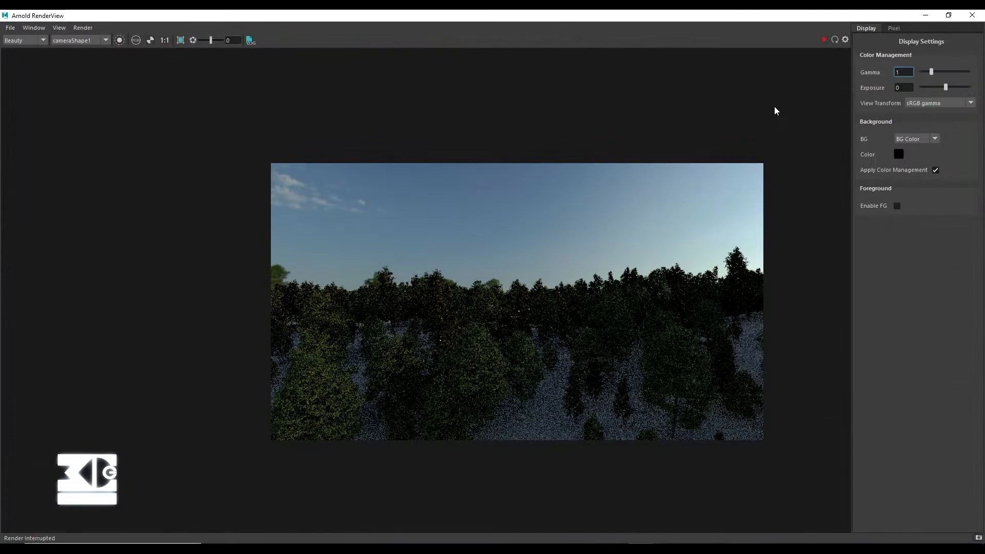
Step: Render the denser forest in the Arnold RenderView, stop the render and minimize the window
{"action": "left_click", "coordinate": [824, 40]}
{"action": "left_click", "coordinate": [825, 41]}
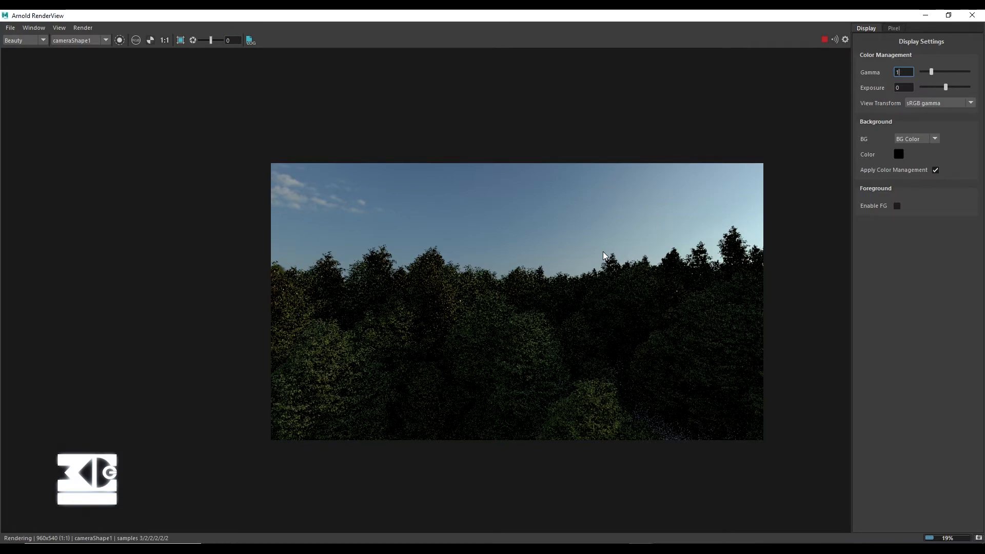
{"action": "left_click", "coordinate": [825, 39]}
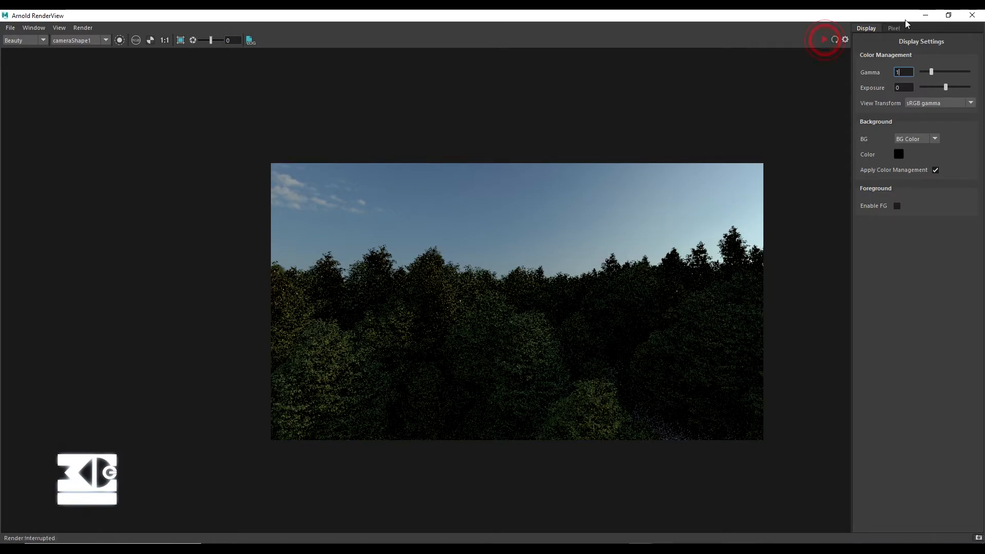
{"action": "left_click", "coordinate": [925, 15]}
Step: Reframe the forest through camera1, render it again to inspect the result and minimize the Arnold RenderView
{"action": "left_click", "coordinate": [454, 311]}
{"action": "middle_click_drag", "start_coordinate": [466, 314], "coordinate": [489, 345], "text": "alt"}
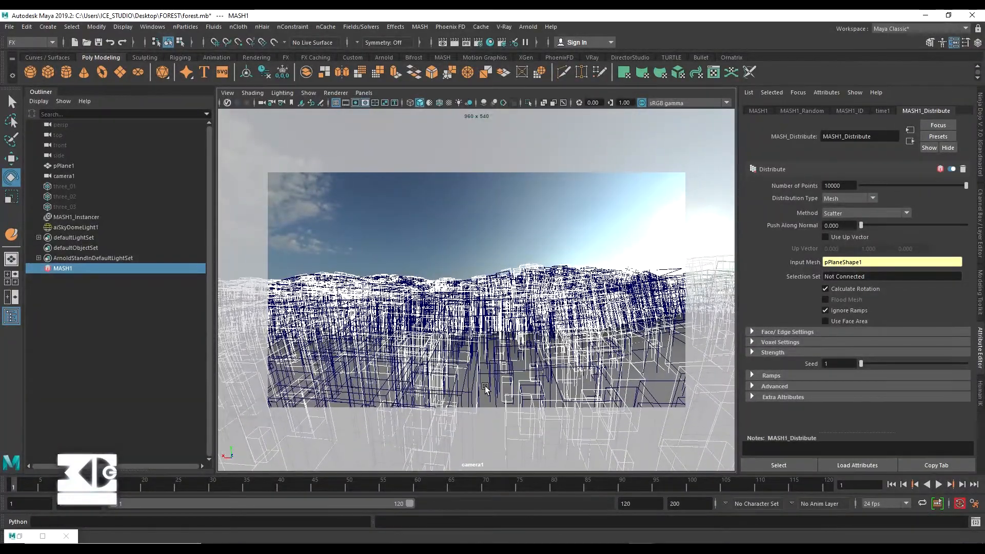
{"action": "left_click", "coordinate": [25, 536]}
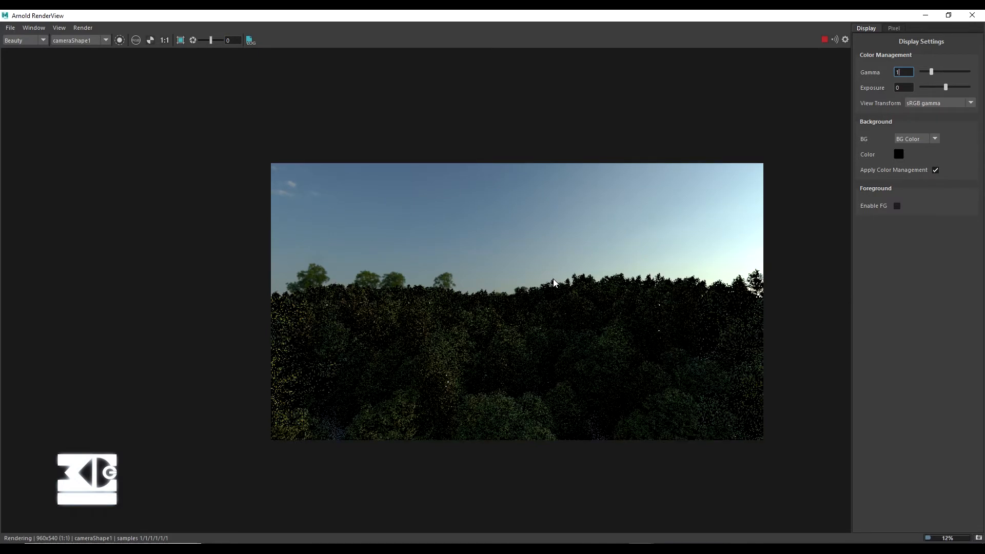
{"action": "scroll", "coordinate": [514, 429], "scroll_direction": "up", "scroll_amount": 2}
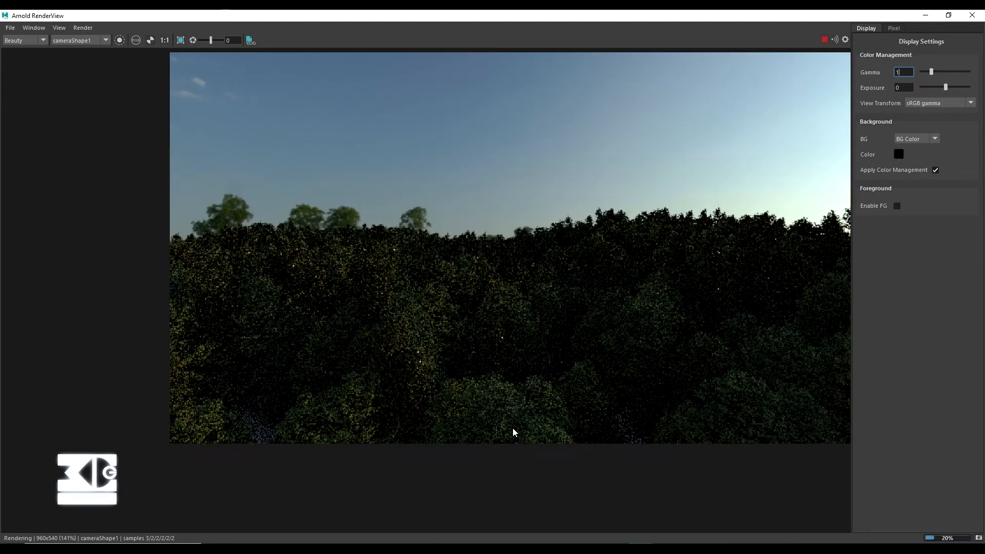
{"action": "scroll", "coordinate": [502, 409], "scroll_direction": "down", "scroll_amount": 2}
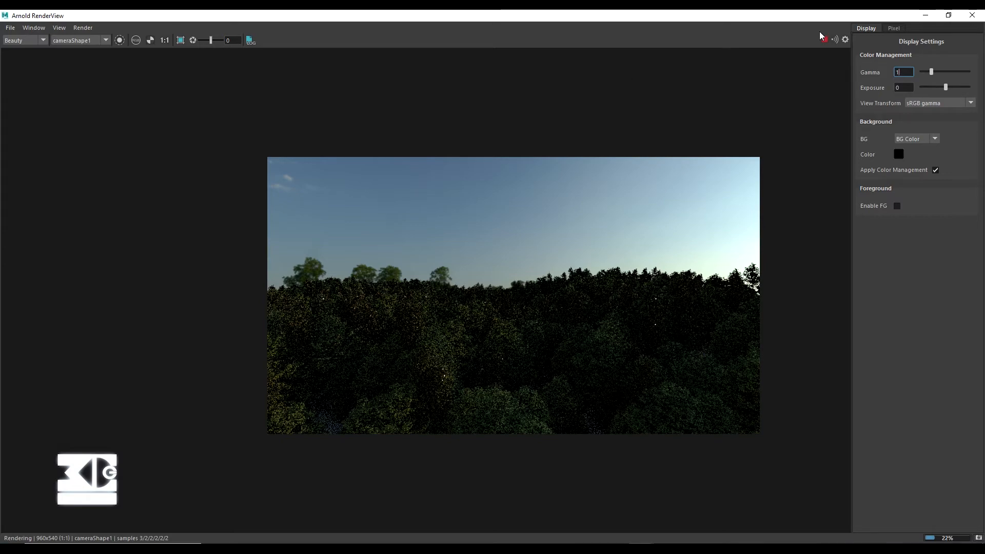
{"action": "left_click", "coordinate": [926, 14]}
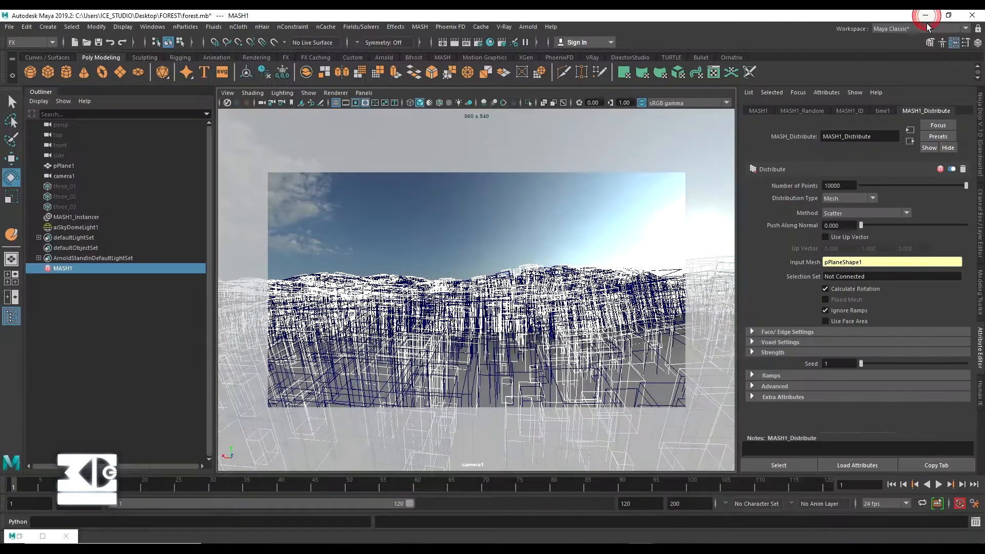
Step: Rotate the skydome light about its vertical axis and check the new sky in an Arnold render
{"action": "left_click", "coordinate": [74, 228]}
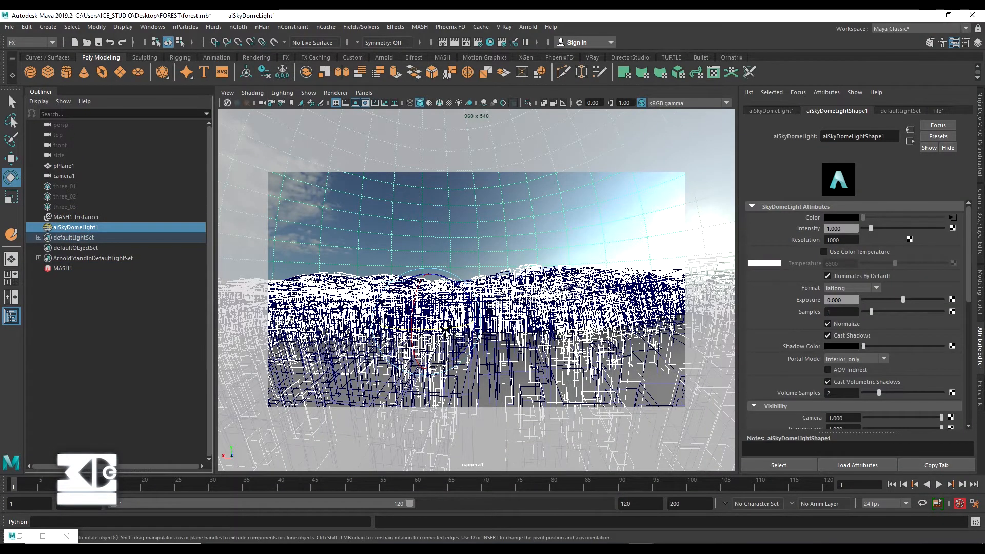
{"action": "left_click_drag", "start_coordinate": [446, 330], "coordinate": [407, 363]}
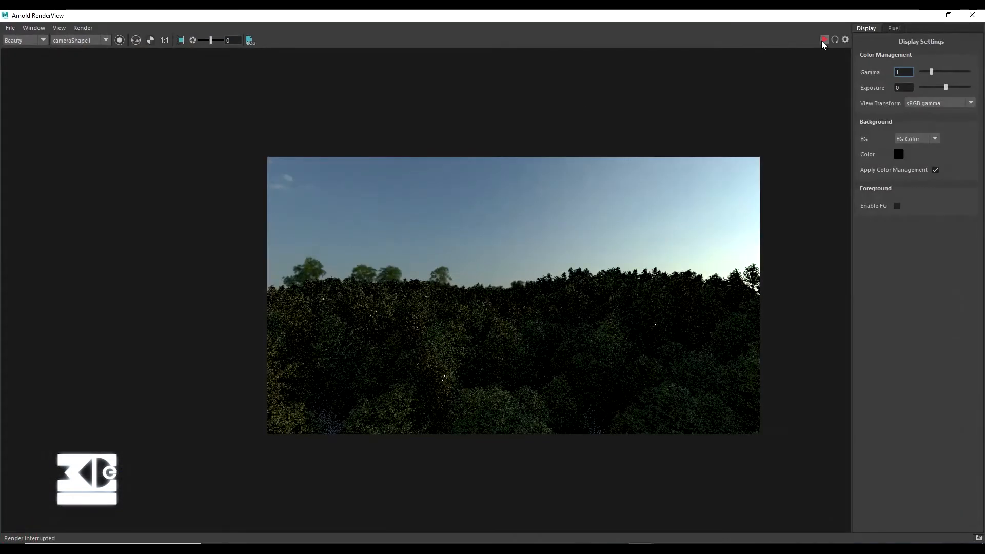
{"action": "left_click", "coordinate": [823, 40]}
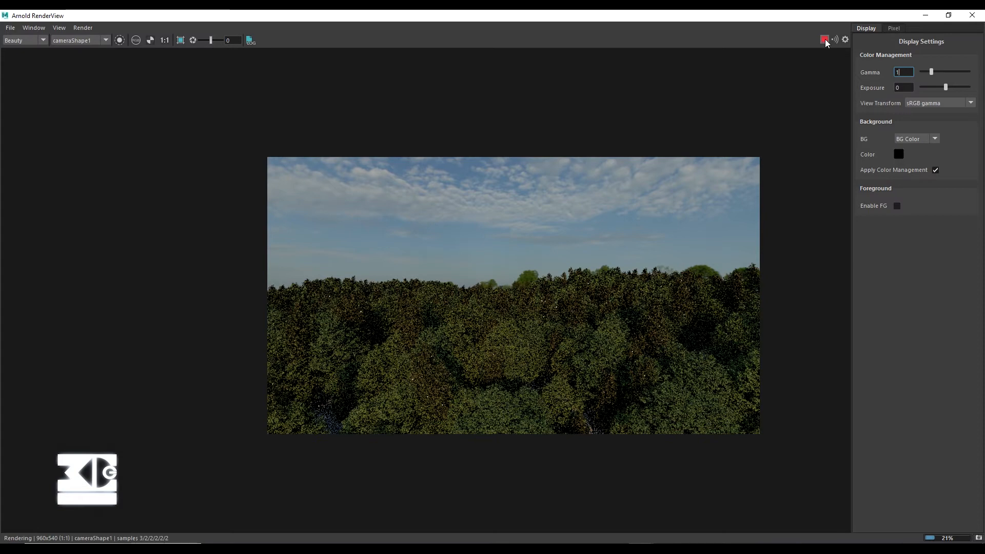
{"action": "left_click", "coordinate": [824, 40]}
{"action": "left_click", "coordinate": [926, 15]}
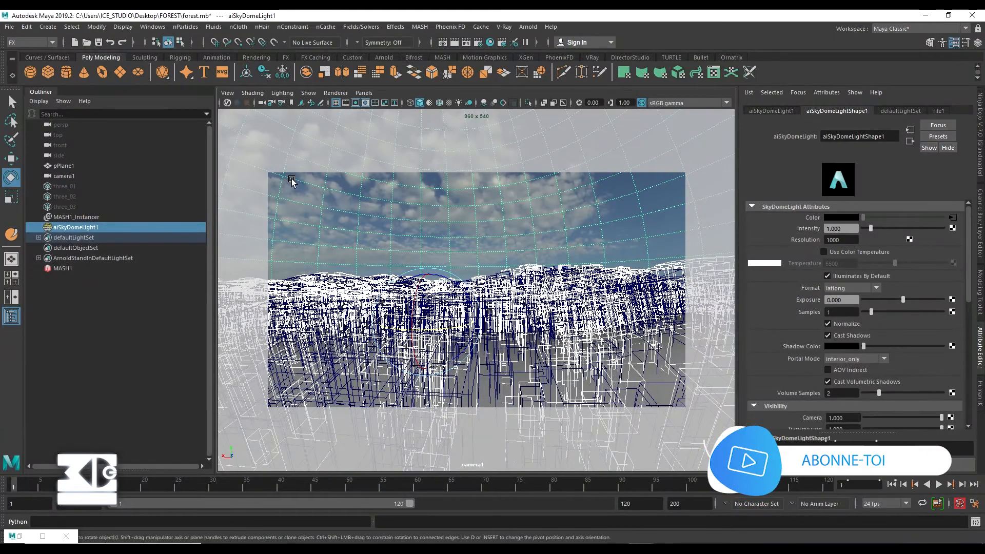
Step: Set the MASH1 Random node's Scale X to 15 and render the forest again
{"action": "left_click", "coordinate": [63, 268]}
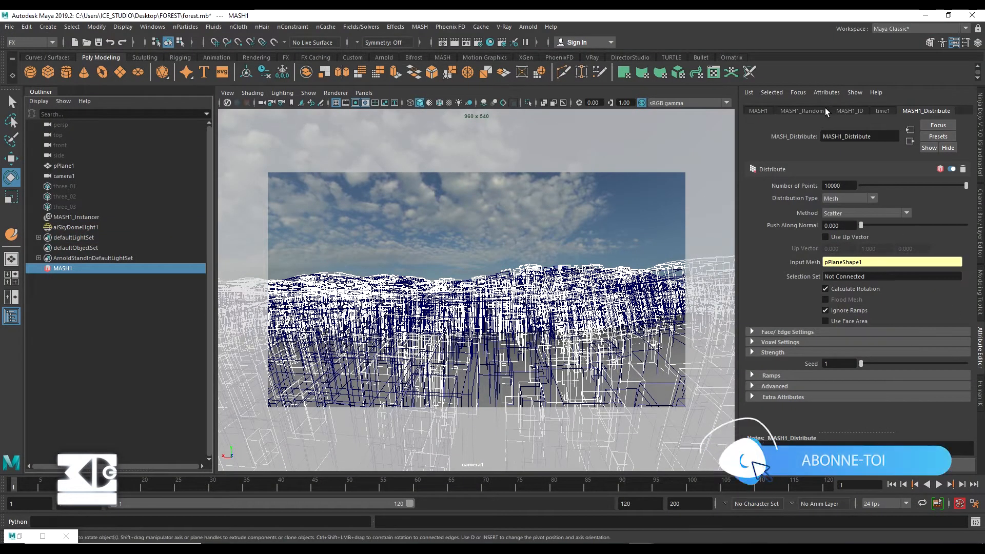
{"action": "left_click", "coordinate": [803, 111]}
{"action": "type", "text": "15"}
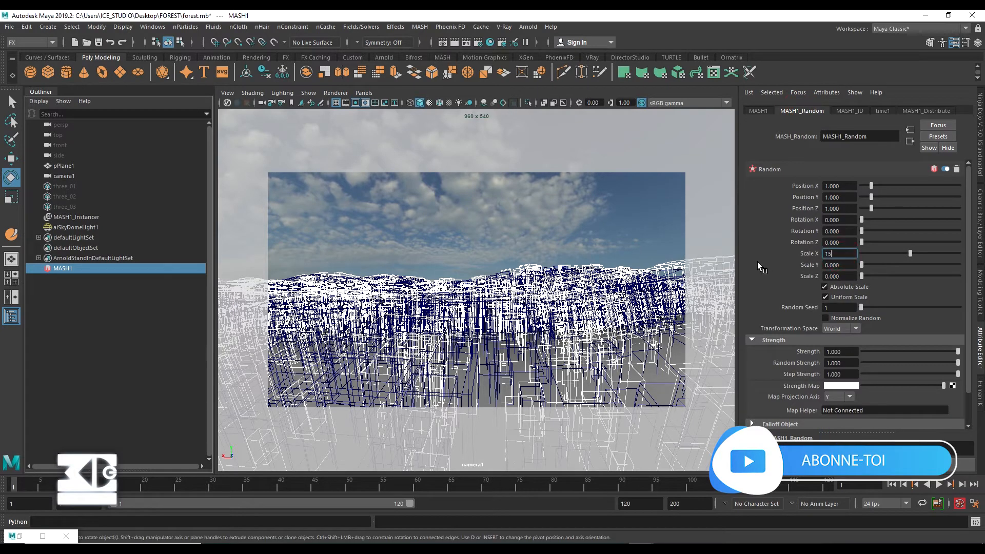
{"action": "key", "text": "Return"}
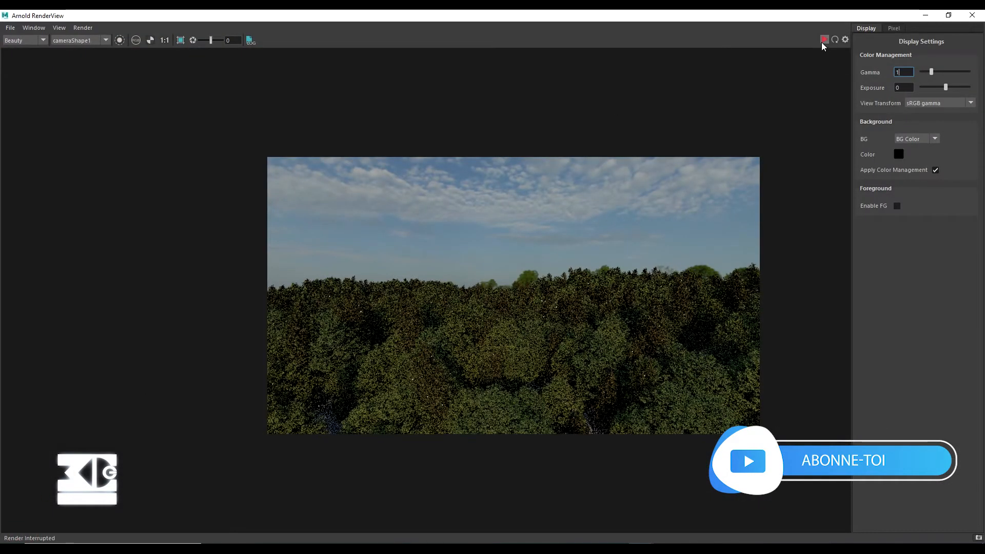
{"action": "left_click", "coordinate": [823, 41]}
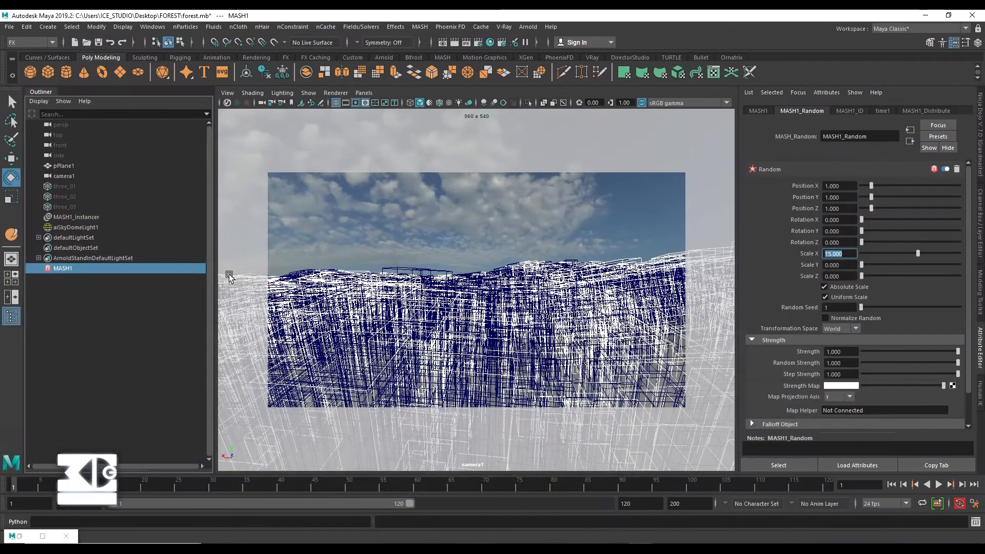
Step: Switch the viewport to the perspective camera and assign a new aiStandardSurface material to the ground plane pPlane1
{"action": "left_click", "coordinate": [364, 93]}
{"action": "mouse_move", "coordinate": [380, 103]}
{"action": "left_click", "coordinate": [501, 114]}
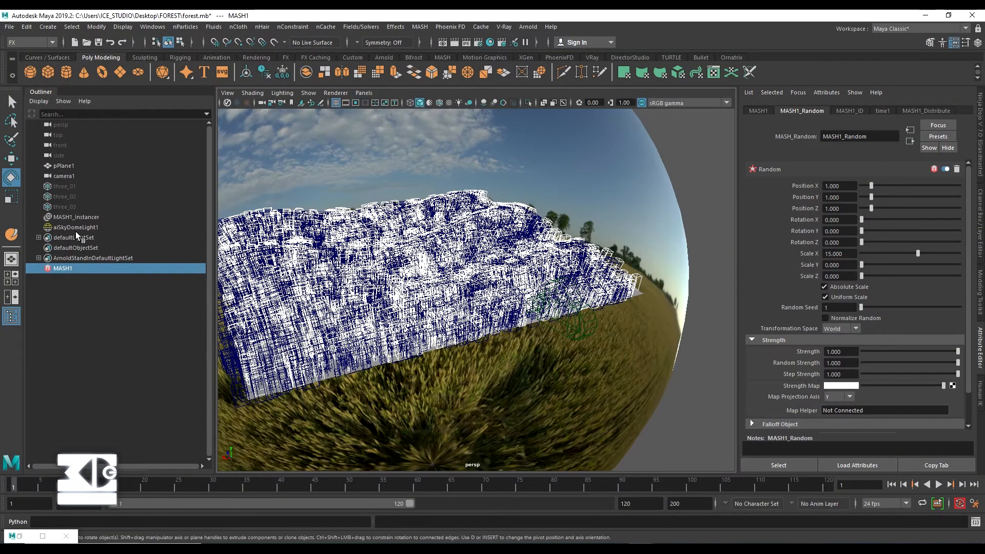
{"action": "left_click", "coordinate": [64, 166]}
{"action": "right_click", "coordinate": [640, 296]}
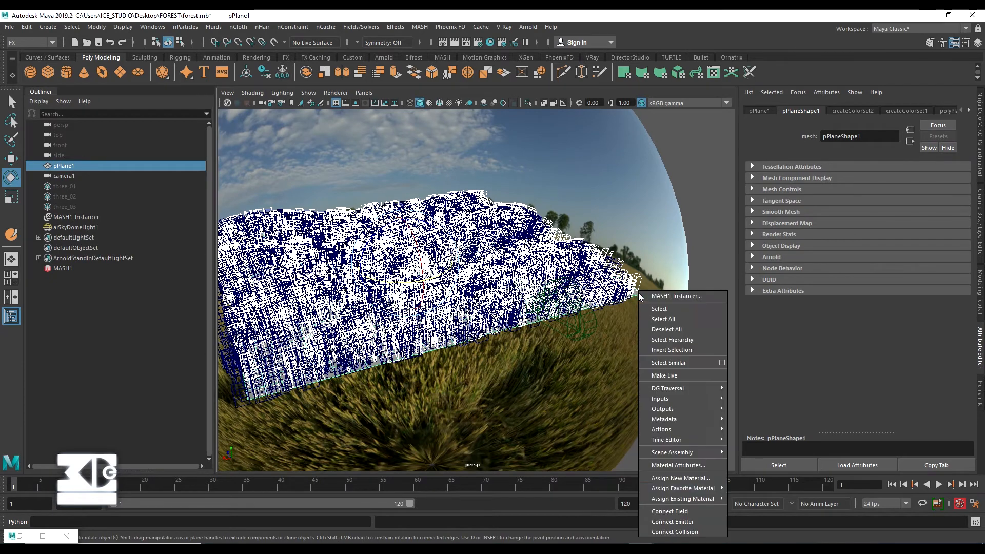
{"action": "left_click", "coordinate": [681, 478]}
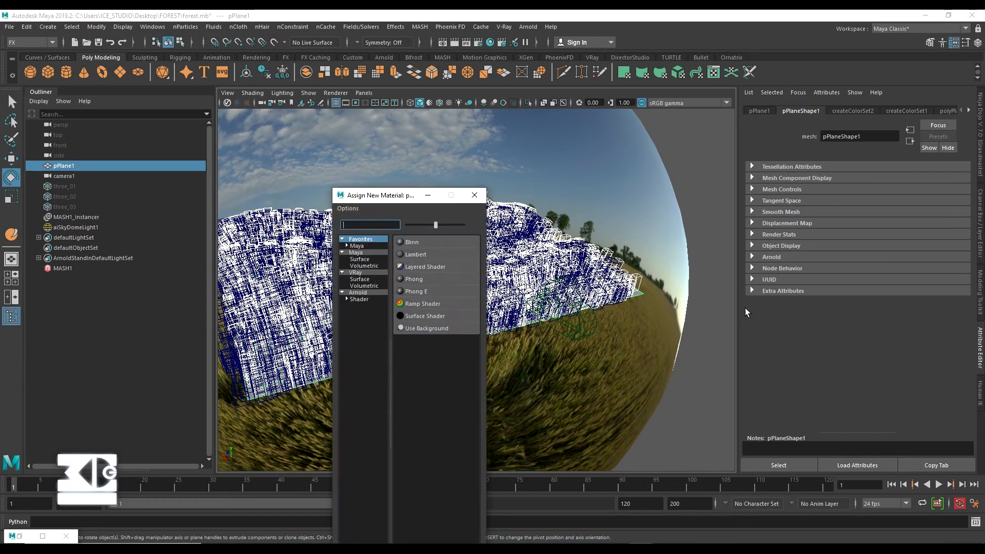
{"action": "left_click", "coordinate": [358, 293]}
{"action": "left_click", "coordinate": [434, 413]}
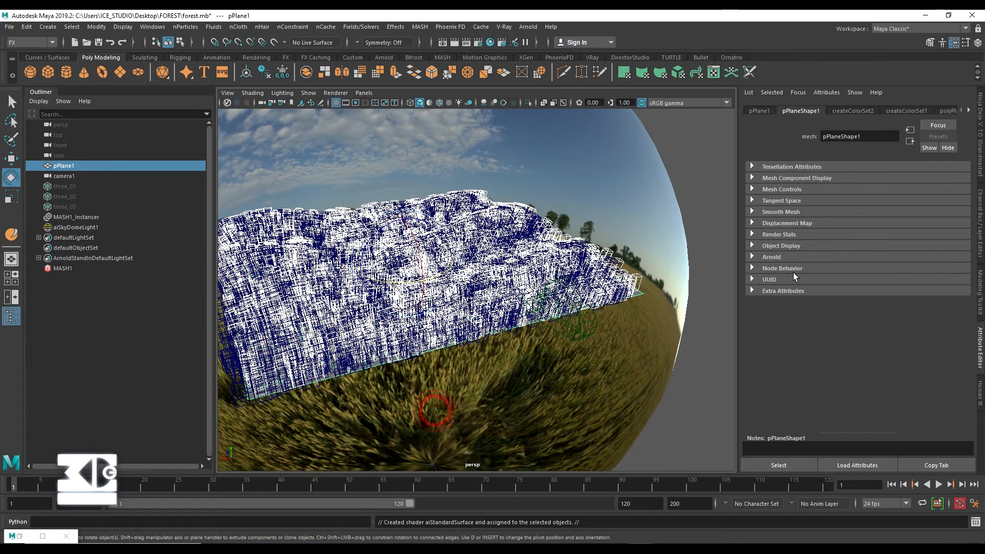
Step: Give the ground material a dark green base color with weight 0.968, and set its specular weight to 0.252 and roughness to 0.923
{"action": "left_click", "coordinate": [851, 245]}
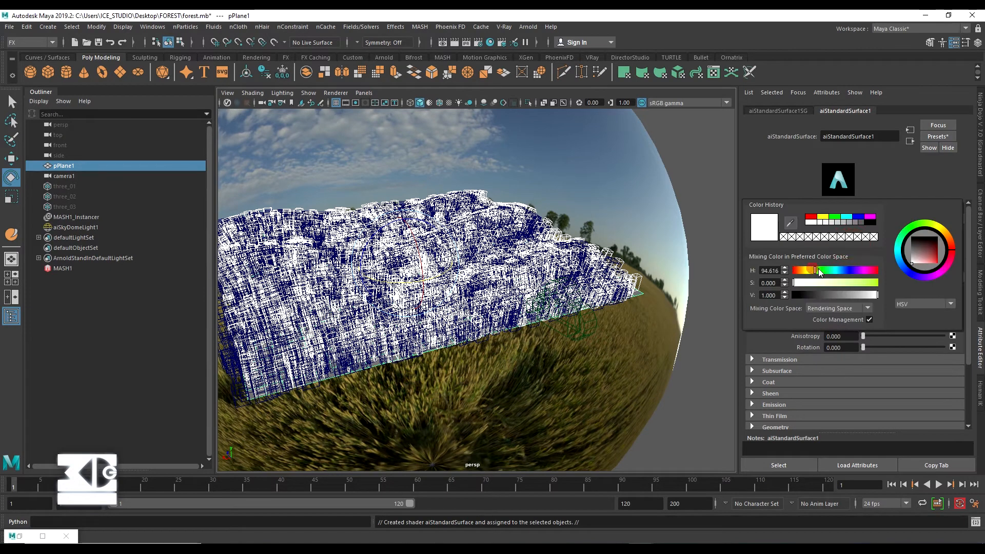
{"action": "left_click", "coordinate": [823, 271]}
{"action": "left_click", "coordinate": [868, 284]}
{"action": "left_click_drag", "start_coordinate": [861, 295], "coordinate": [853, 295]}
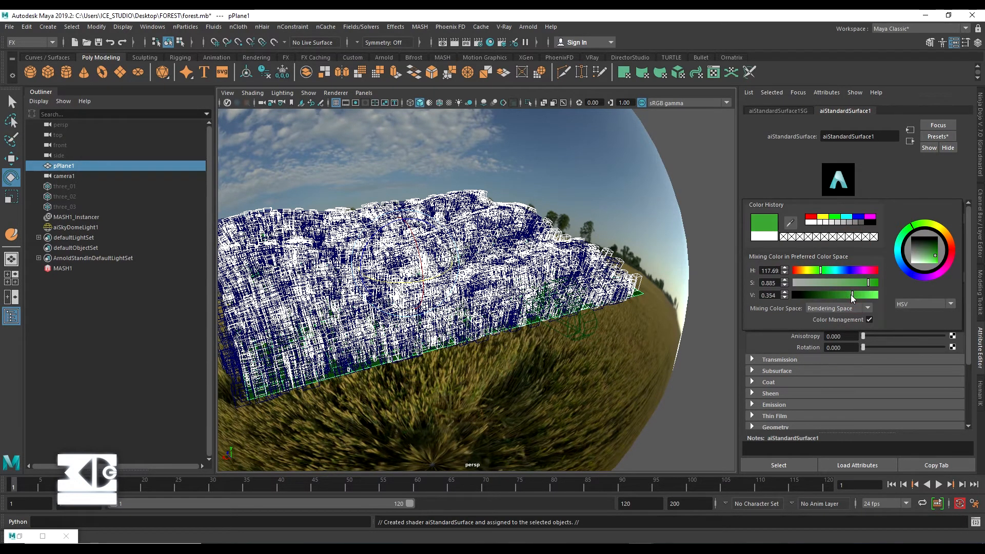
{"action": "left_click", "coordinate": [788, 182]}
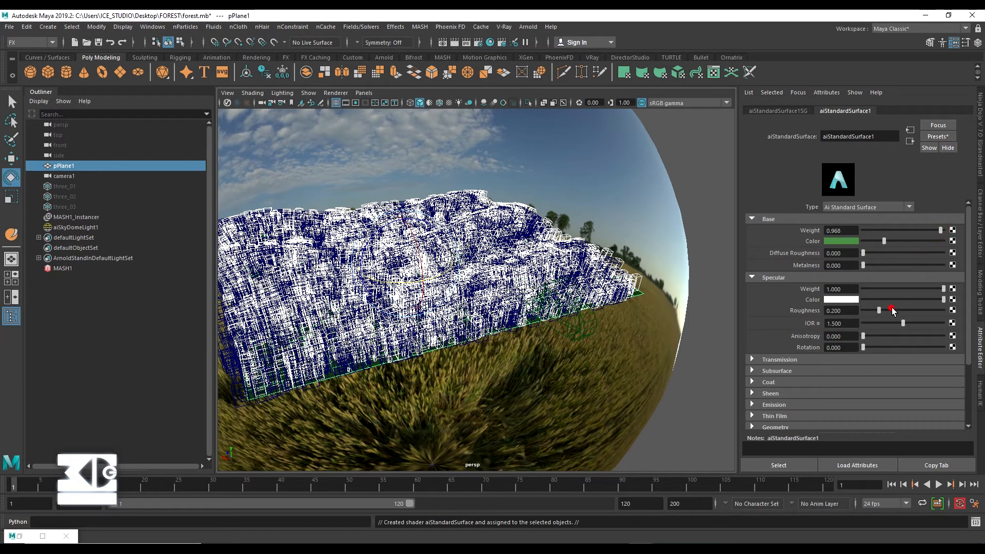
{"action": "left_click_drag", "start_coordinate": [892, 308], "coordinate": [936, 310]}
{"action": "left_click_drag", "start_coordinate": [891, 288], "coordinate": [867, 282]}
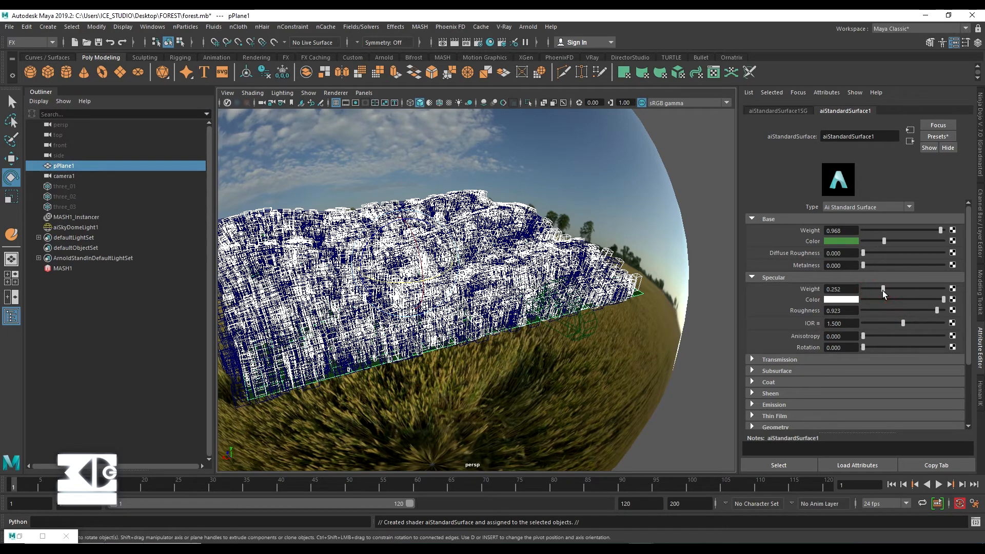
Step: Restore the Arnold RenderView, move it aside and rotate the skydome light to change the sky in the render
{"action": "left_click", "coordinate": [17, 539]}
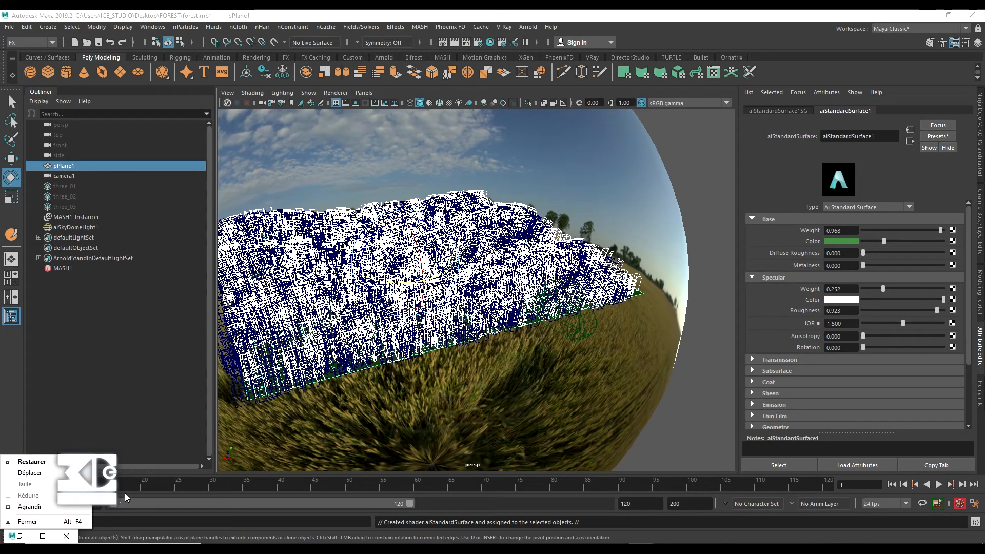
{"action": "left_click", "coordinate": [22, 537]}
{"action": "left_click", "coordinate": [21, 538]}
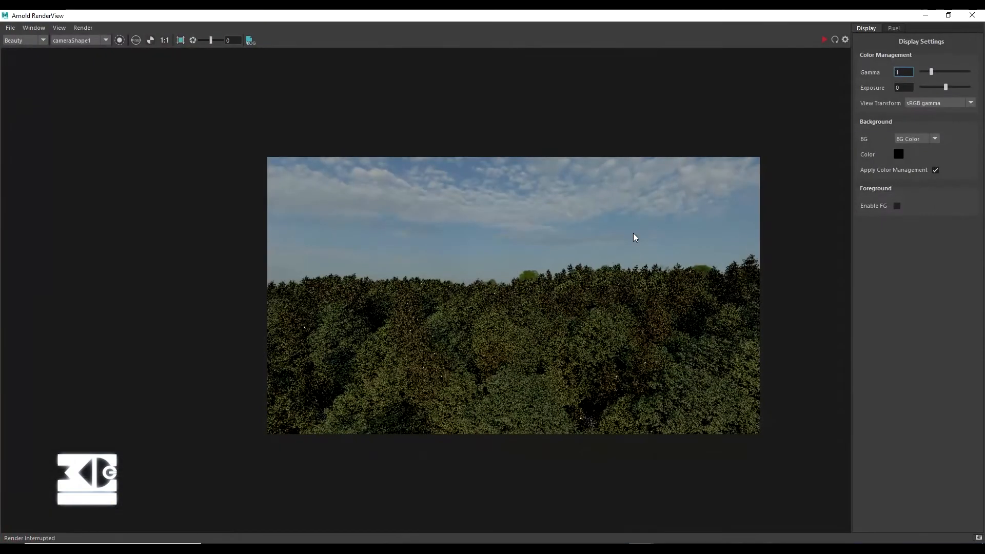
{"action": "left_click_drag", "start_coordinate": [848, 19], "coordinate": [0, 109]}
{"action": "left_click", "coordinate": [77, 228]}
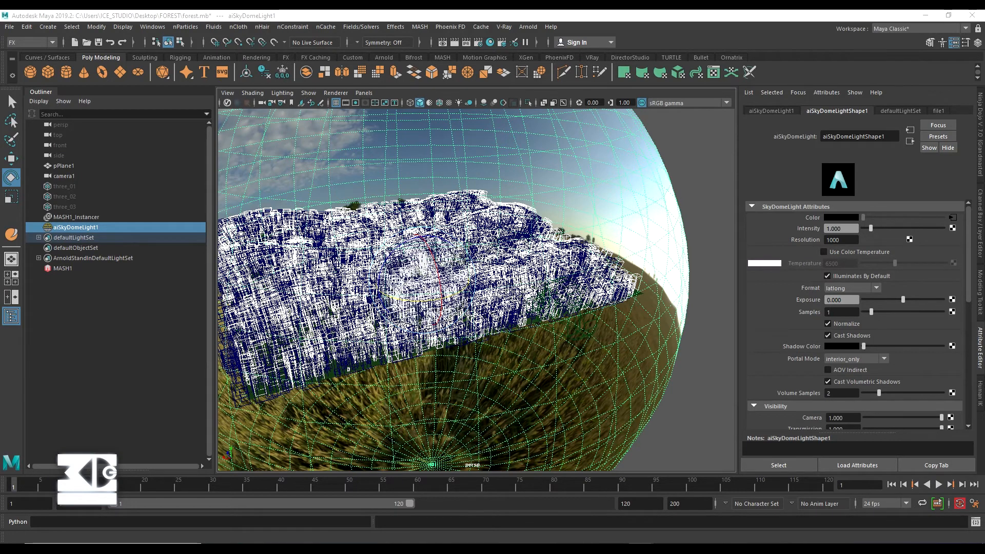
Step: Bring the Arnold RenderView back, maximize it and inspect the forest render at different magnifications
{"action": "left_click_drag", "start_coordinate": [14, 76], "coordinate": [306, 59]}
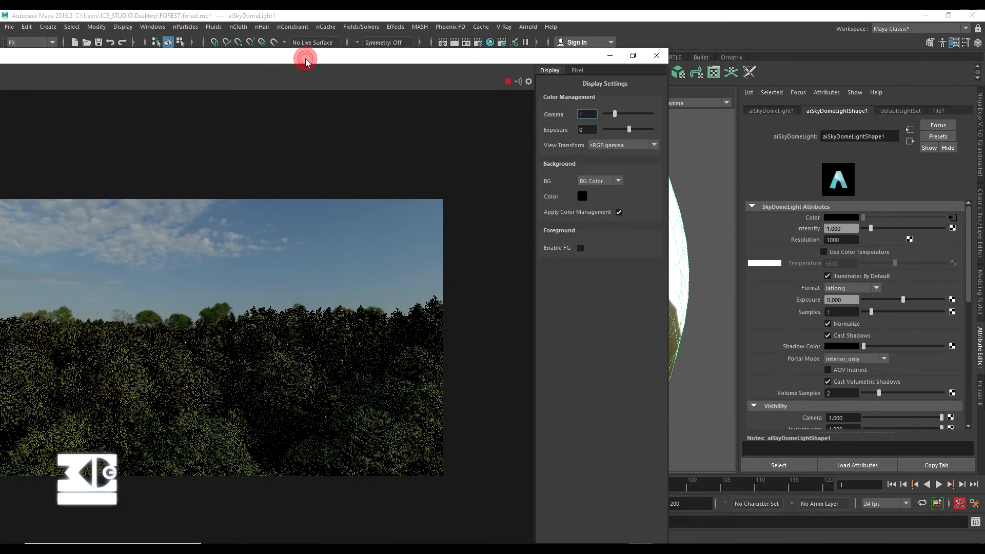
{"action": "double_click", "coordinate": [306, 59]}
{"action": "scroll", "coordinate": [380, 325], "scroll_direction": "up", "scroll_amount": 3}
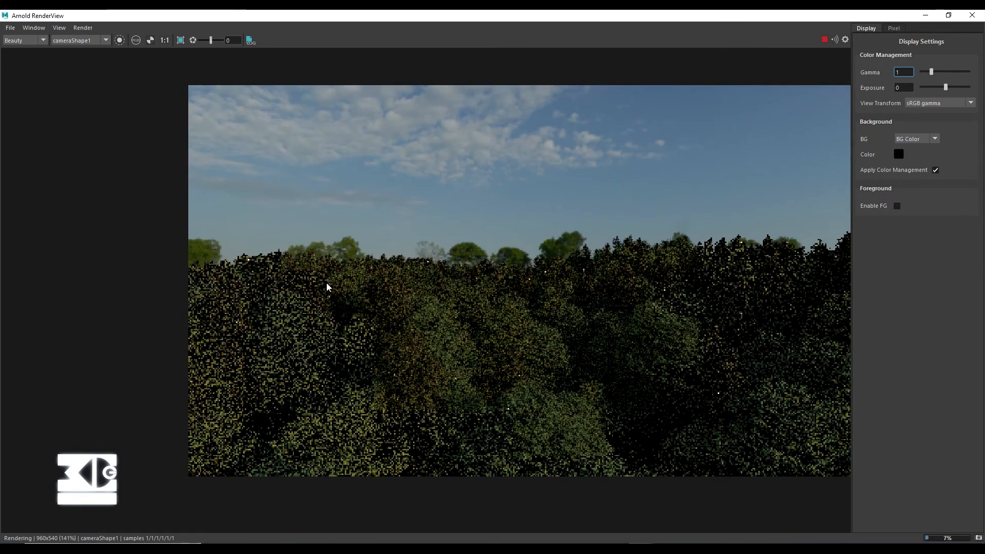
{"action": "scroll", "coordinate": [239, 305], "scroll_direction": "down", "scroll_amount": 3}
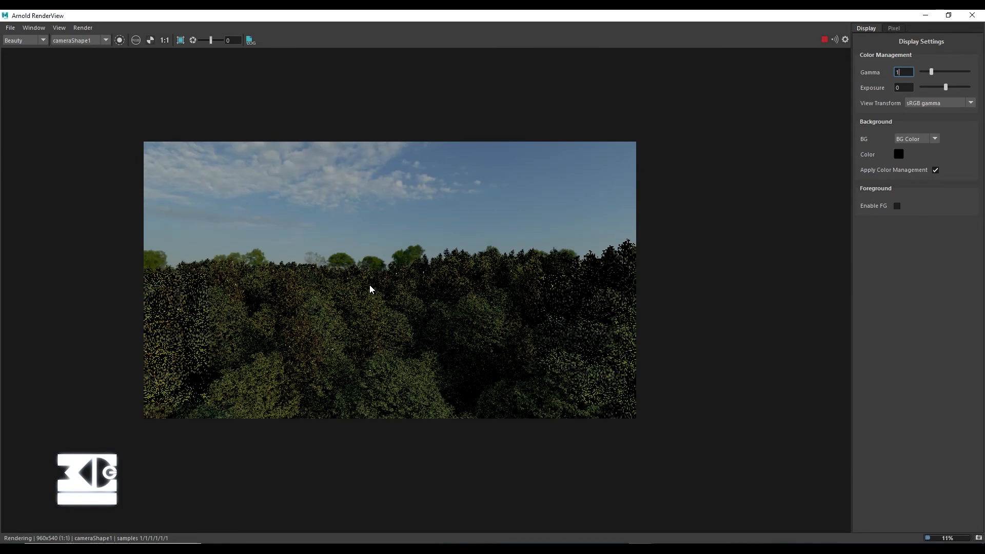
{"action": "scroll", "coordinate": [359, 267], "scroll_direction": "up", "scroll_amount": 3}
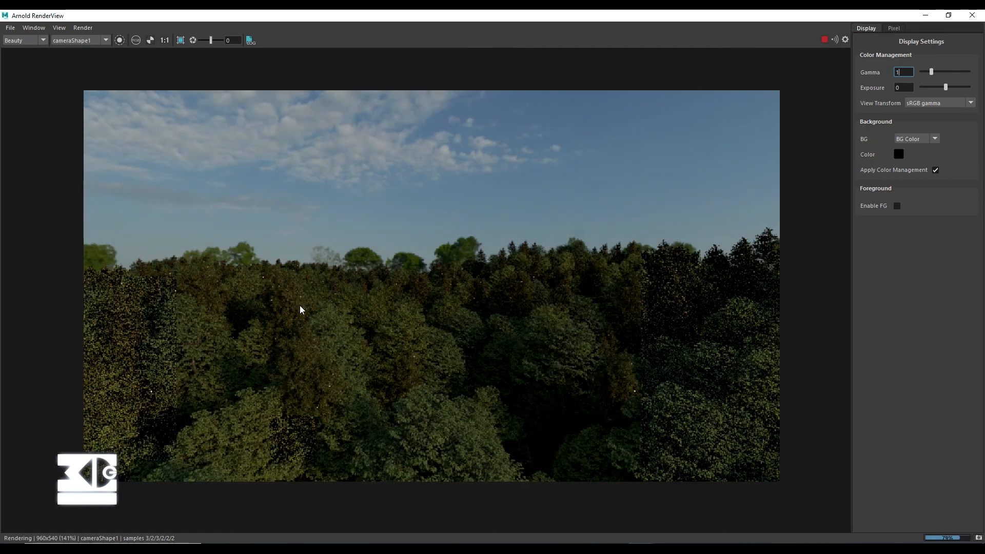
{"action": "scroll", "coordinate": [299, 308], "scroll_direction": "down", "scroll_amount": 1}
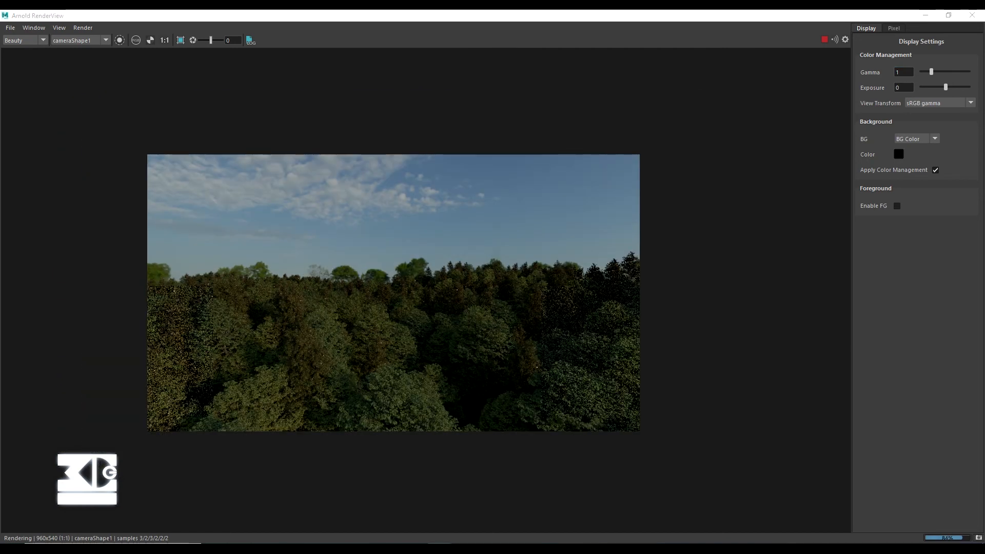